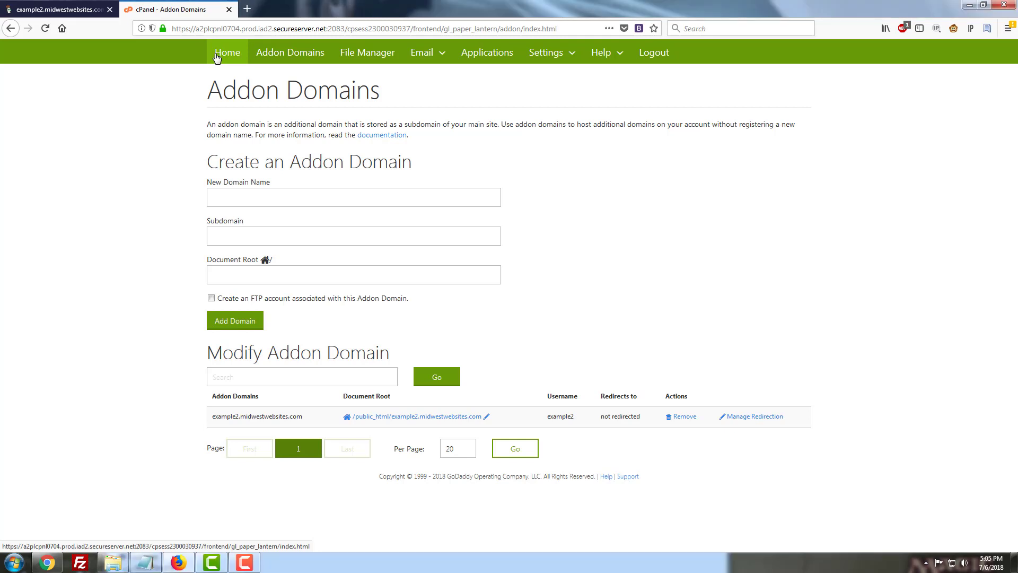
Find the SSL/TLS manager by searching the cPanel home page for "ssl", and open its certificate signing requests page.
click(216, 53)
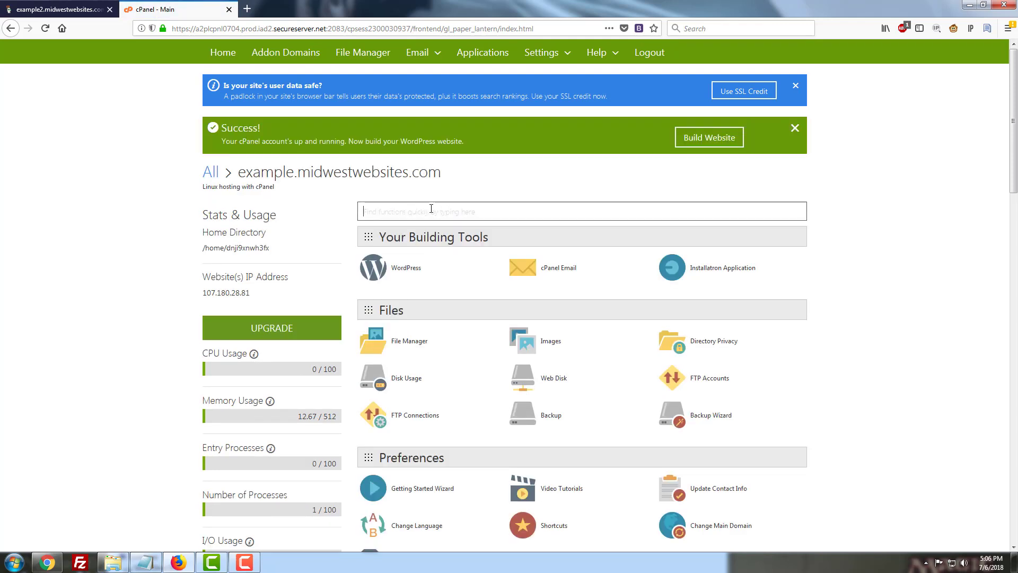
click(431, 209)
text(ssl)
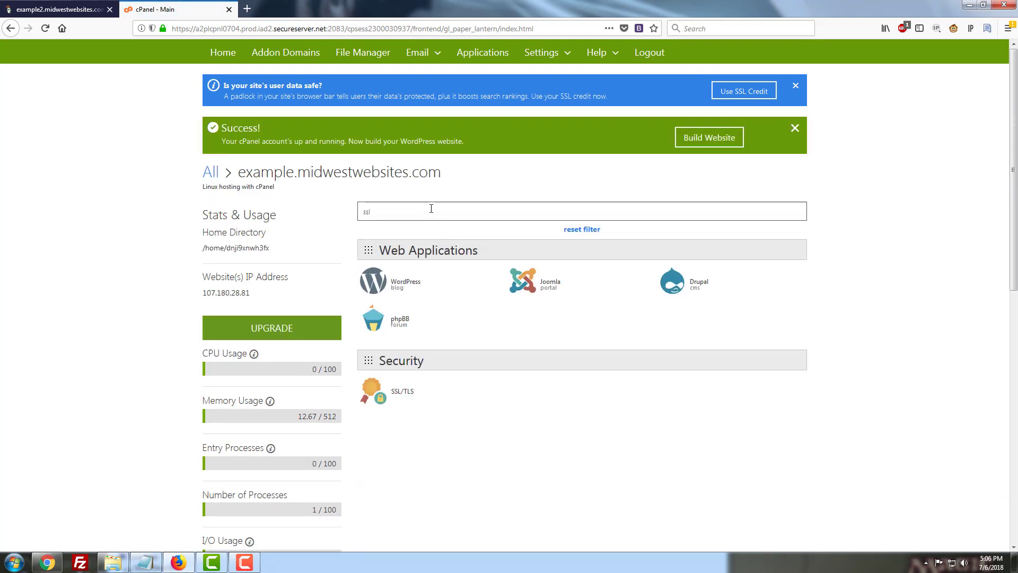
click(403, 392)
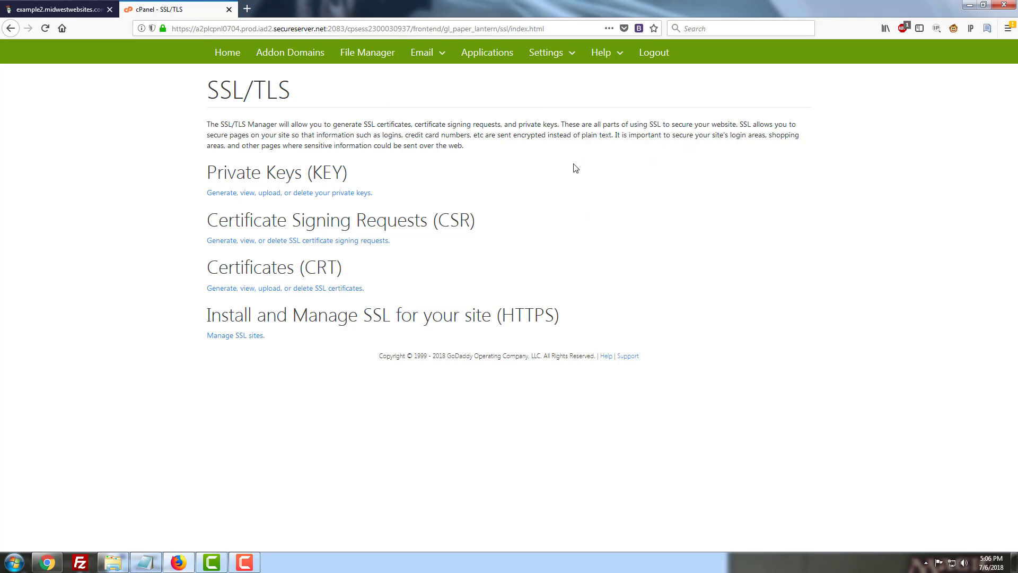
click(344, 241)
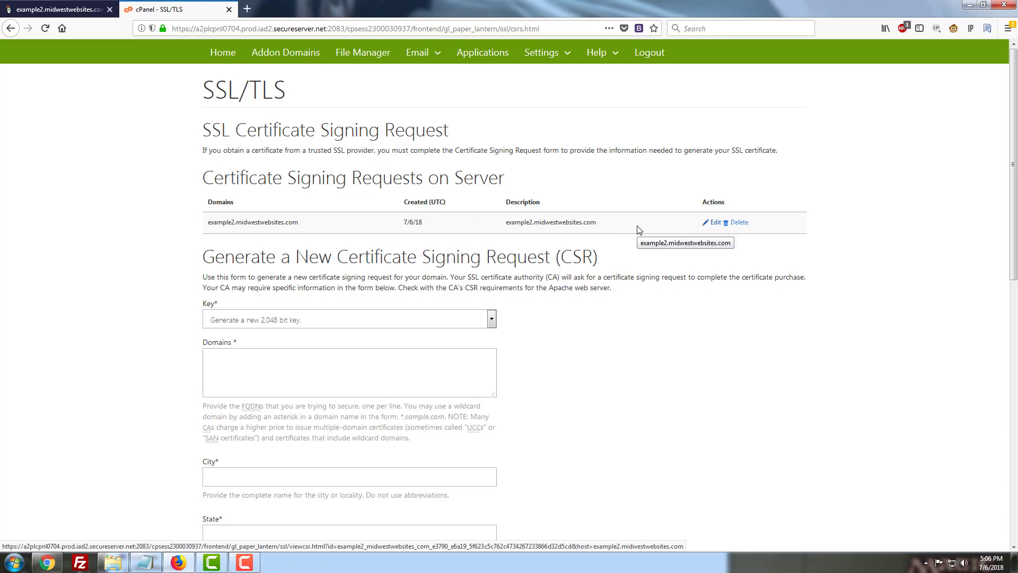
Delete the existing certificate signing request for example2.midwestwebsites.com and return to the request list.
click(740, 223)
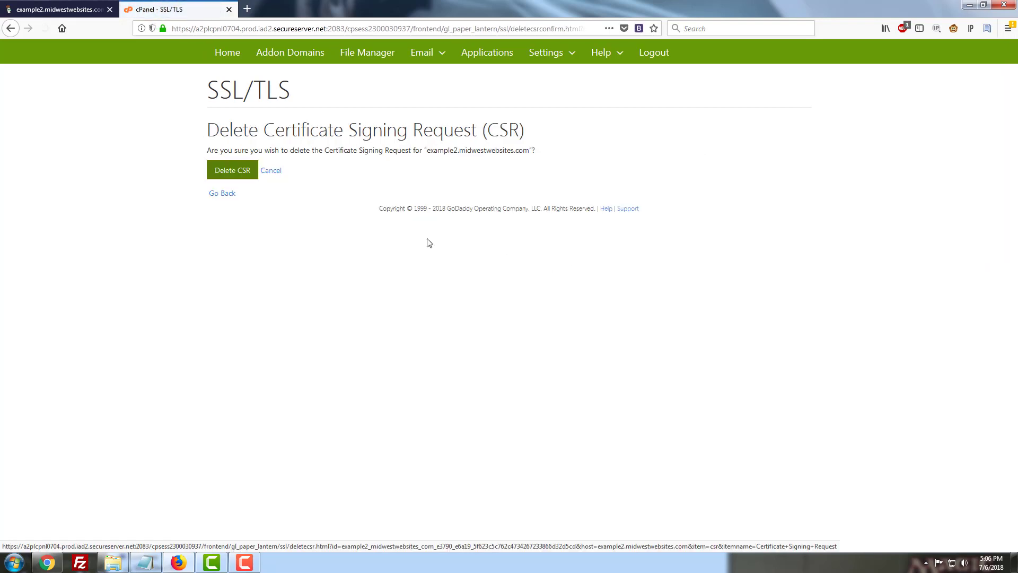
click(250, 170)
click(222, 183)
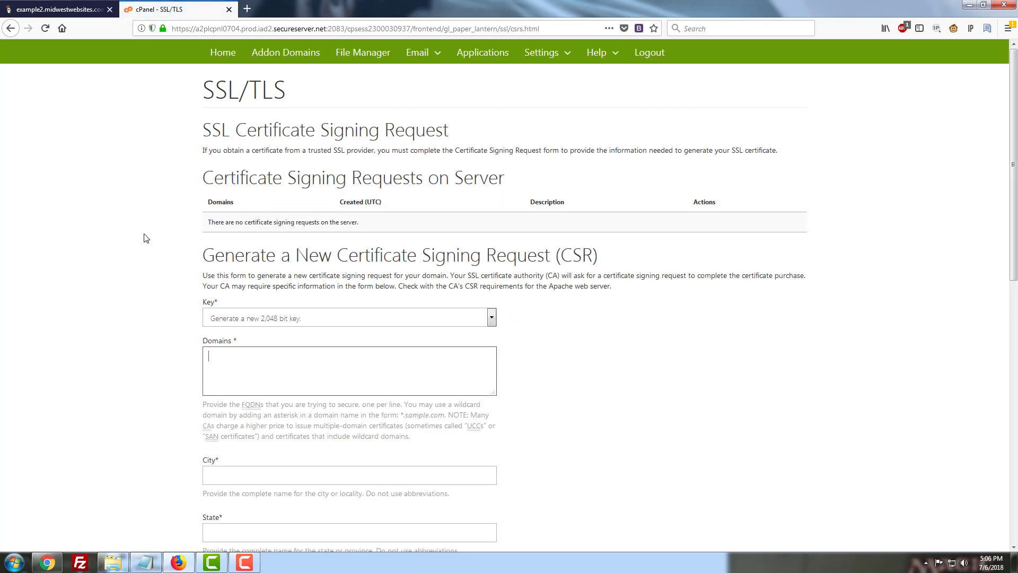
In the new CSR form, keep "Generate a new 2,048 bit key" and enter example2.midwestwebsites.com as the domain.
click(168, 239)
scroll(200, 243, down, 2)
scroll(200, 243, down, 1)
click(319, 257)
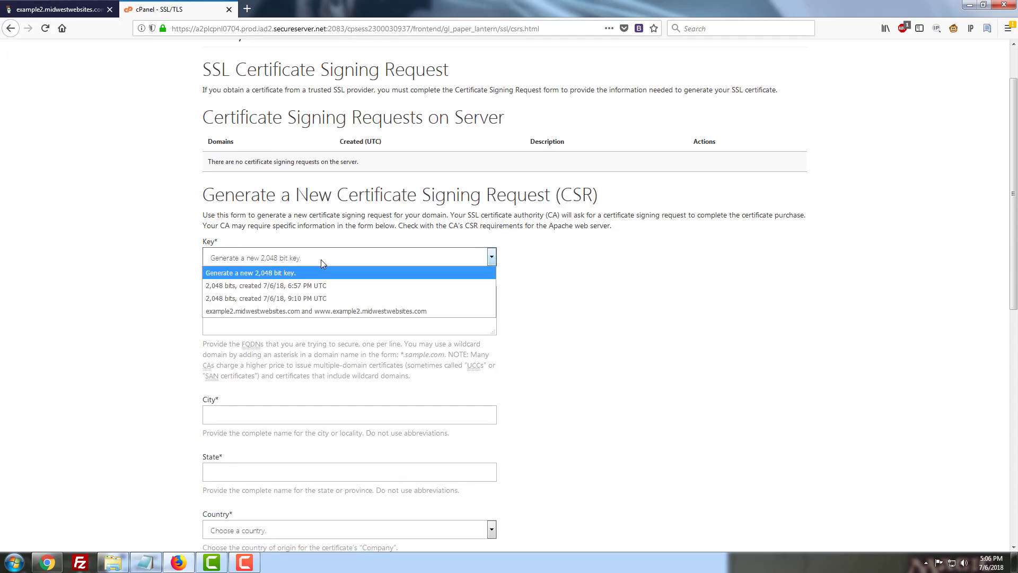
click(320, 259)
click(154, 268)
scroll(185, 263, down, 1)
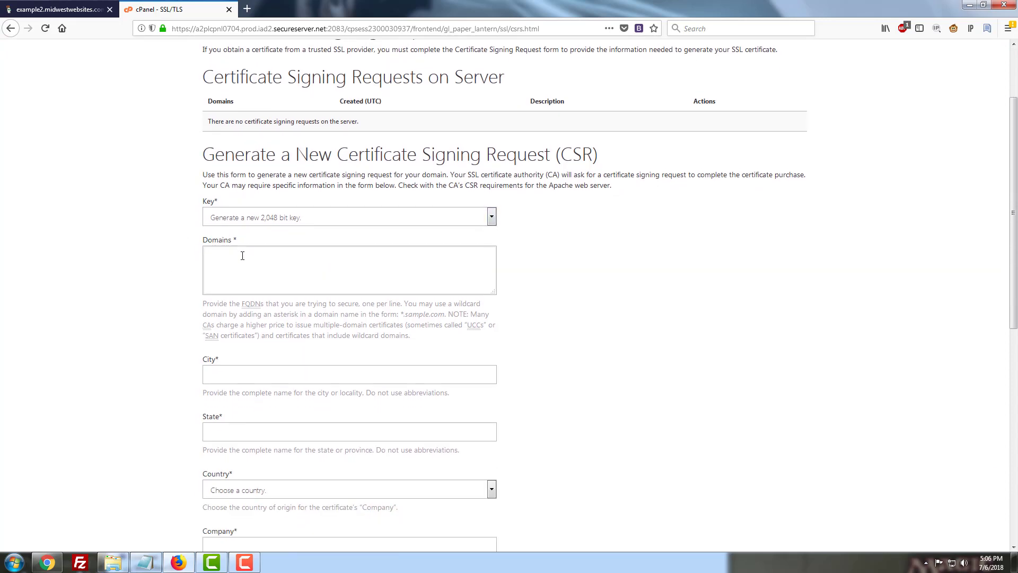
scroll(242, 255, down, 1)
click(248, 254)
text(e)
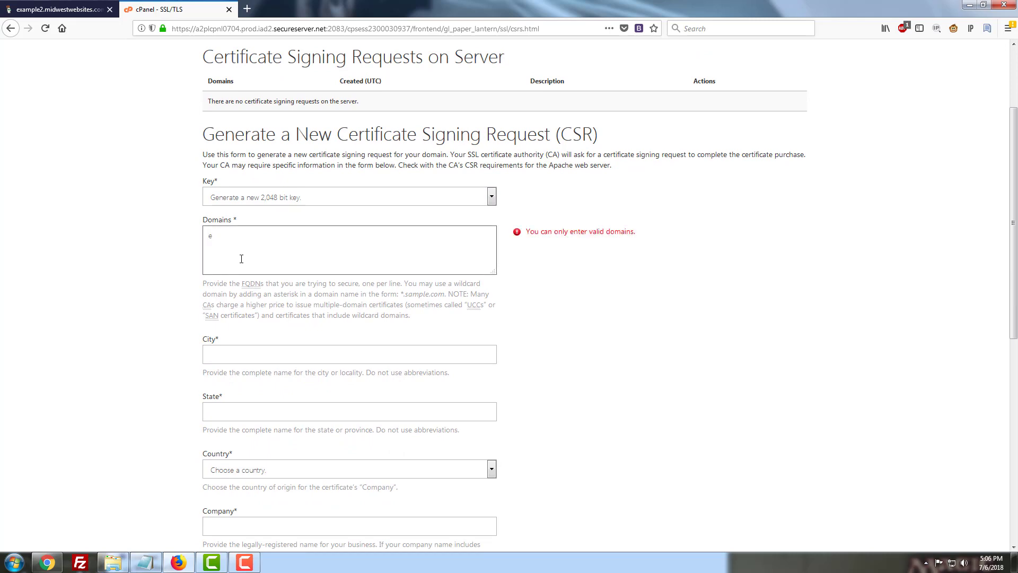
text(xample2.midwestw)
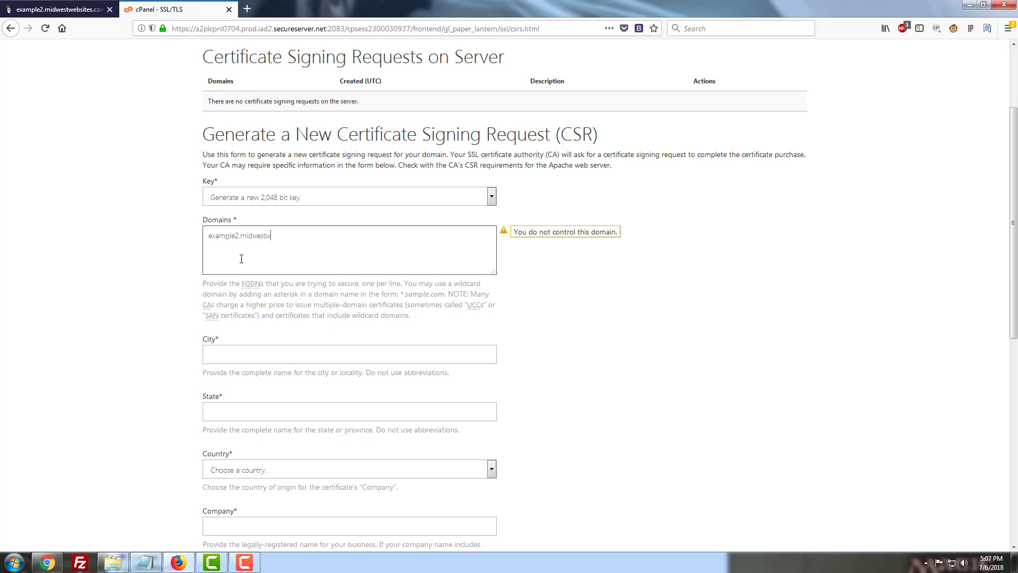
text(ebsites.com)
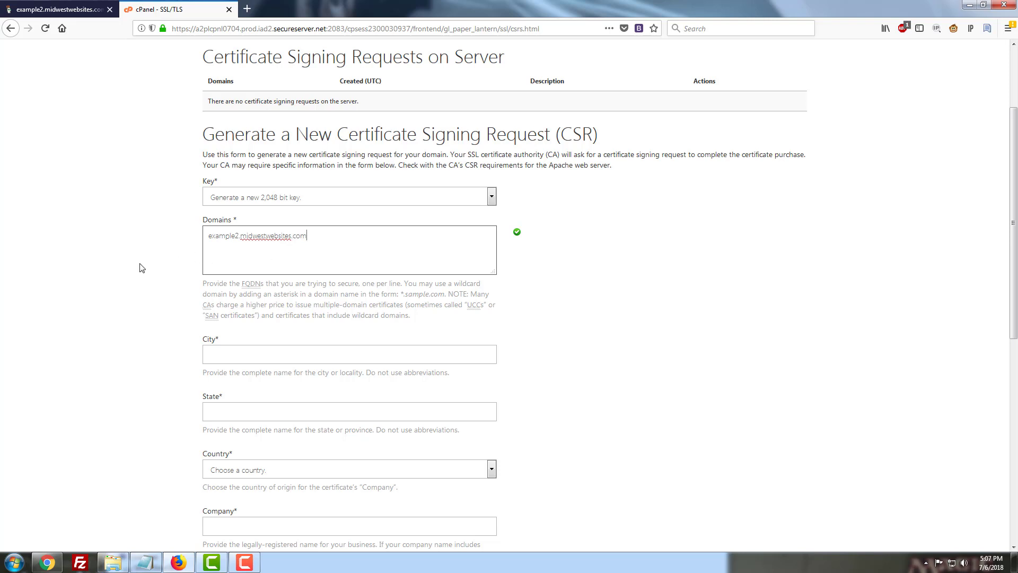
Fill in Cedar Rapids as the city and IA as the state in the CSR form.
click(263, 358)
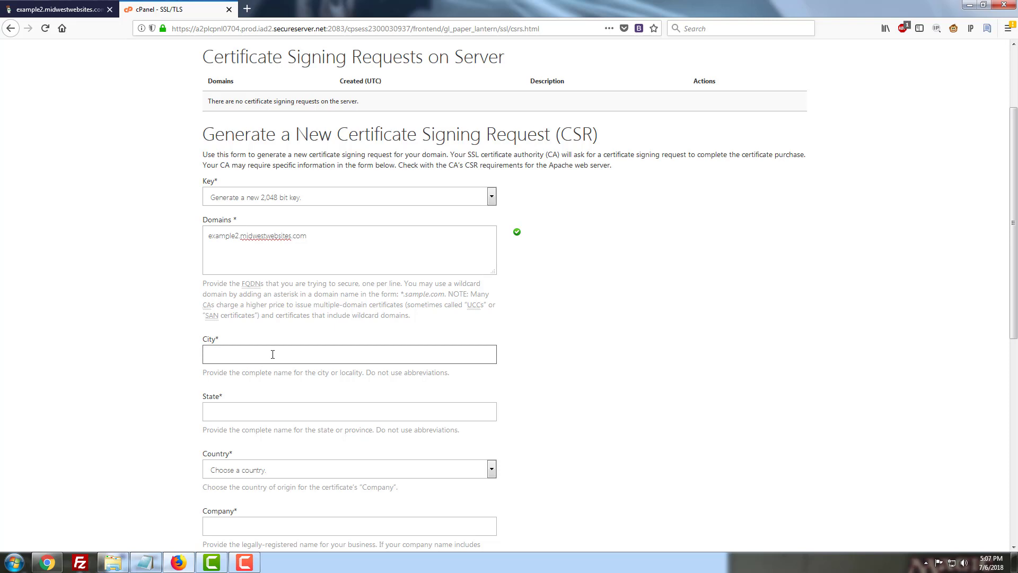
scroll(273, 354, down, 3)
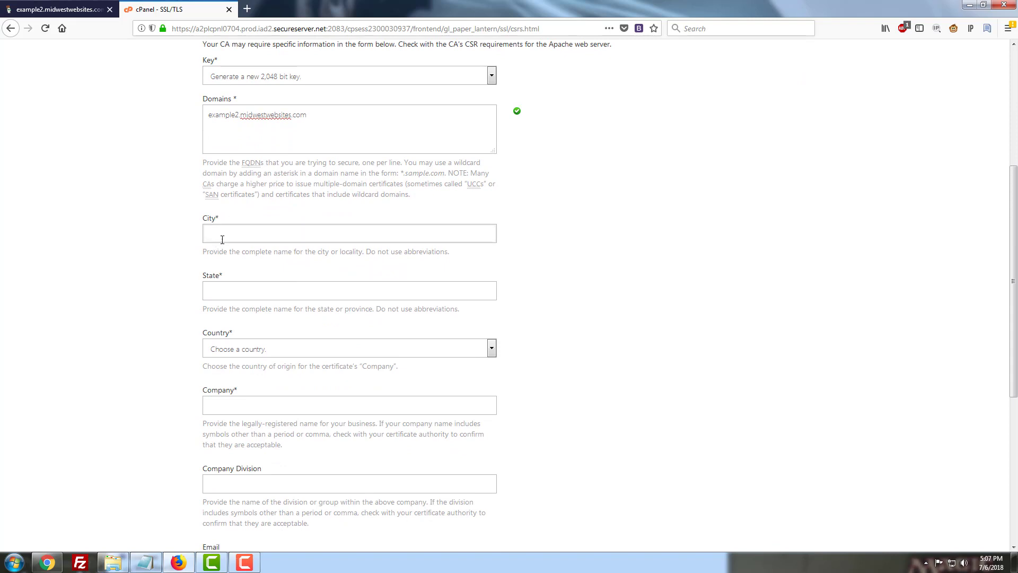
click(230, 237)
text(eda)
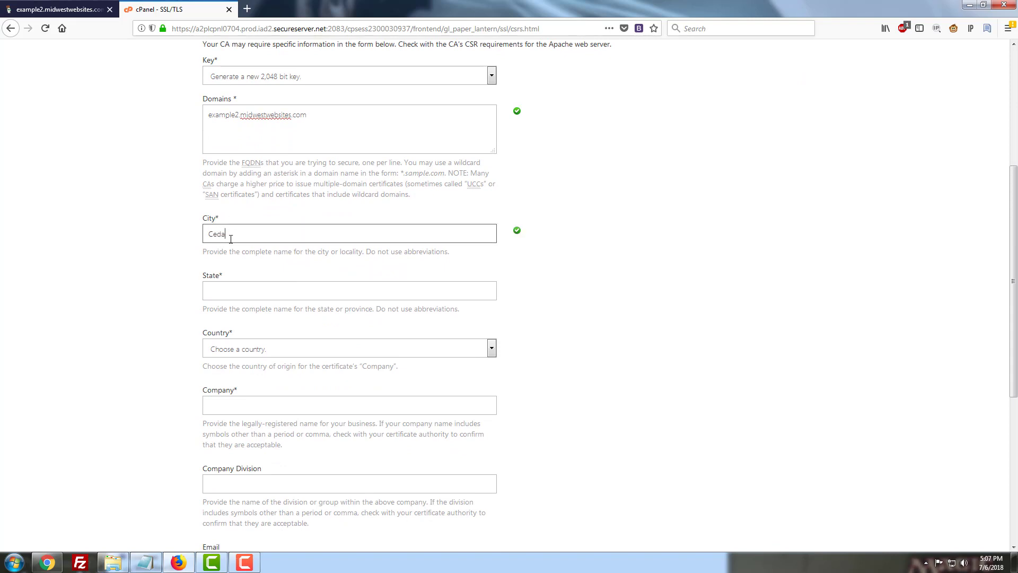
text(r Rapids)
click(248, 296)
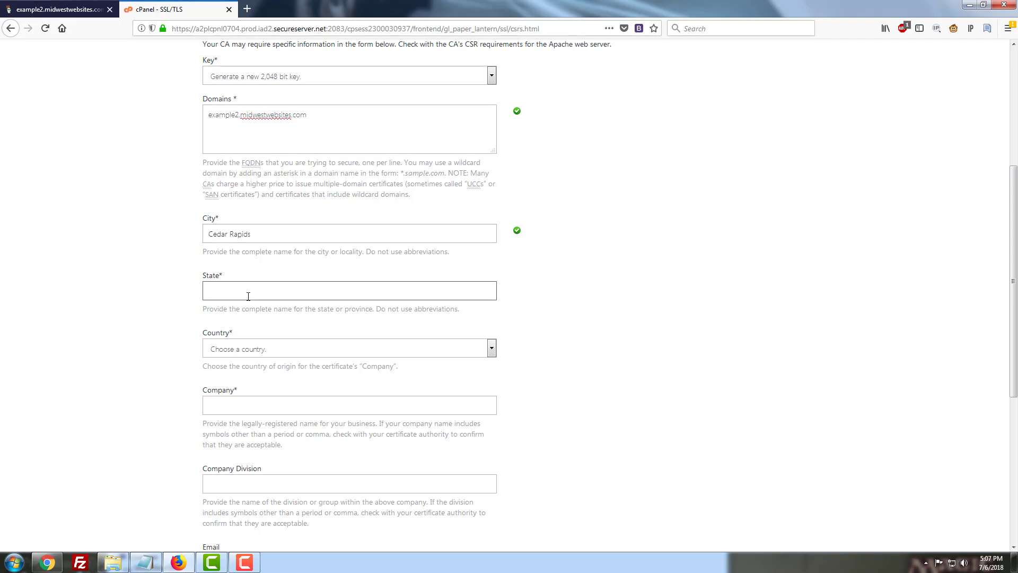
text(IA)
Choose US (United States) as the country for the certificate signing request.
click(274, 348)
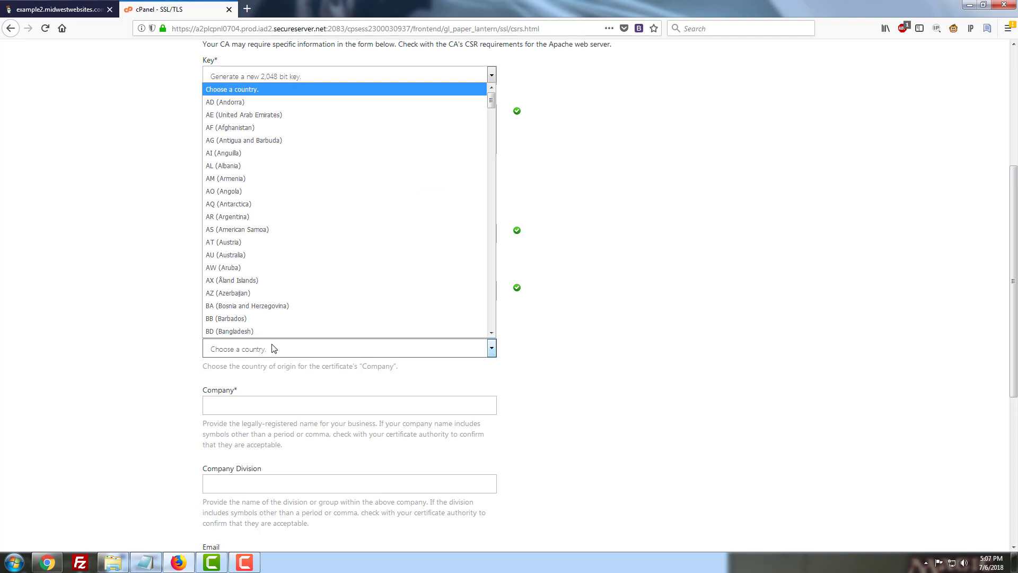
key(u)
key(u)
key(u)
key(u)
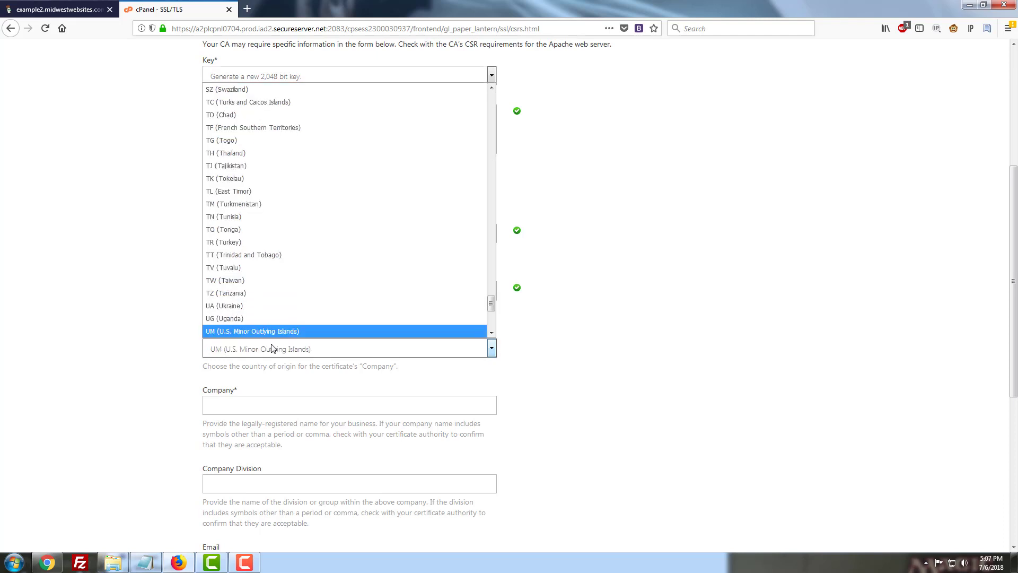
click(265, 333)
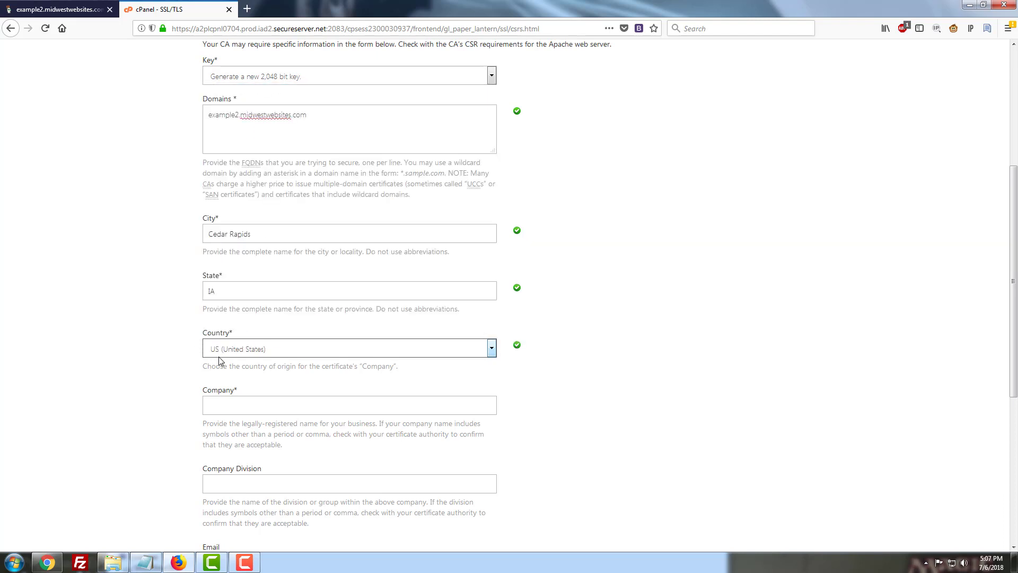
Enter Midwest Websites as the company and generate the certificate signing request, leaving the optional fields empty.
scroll(213, 334, down, 3)
click(264, 231)
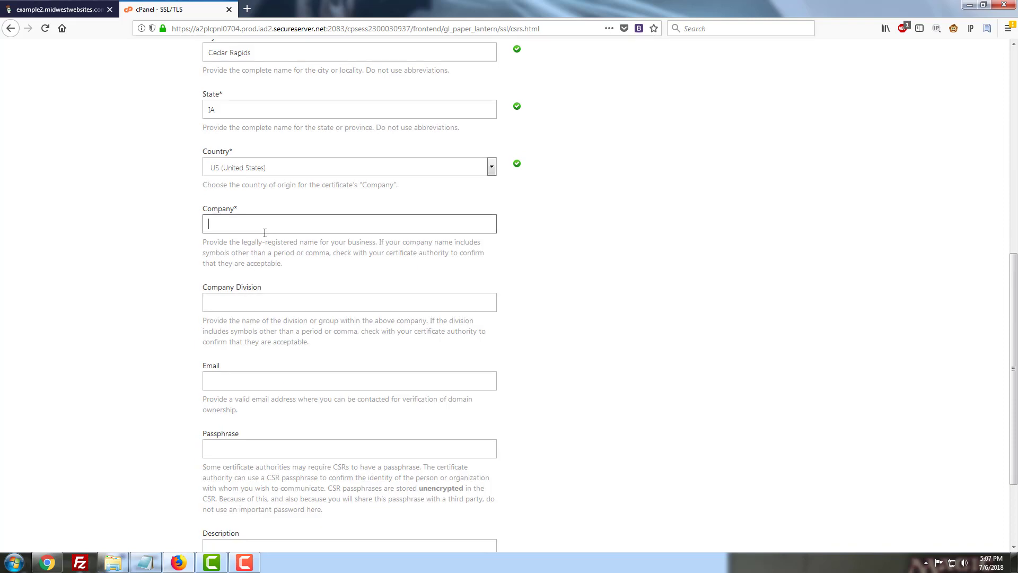
text(Midwest Websites)
click(124, 296)
scroll(175, 273, down, 2)
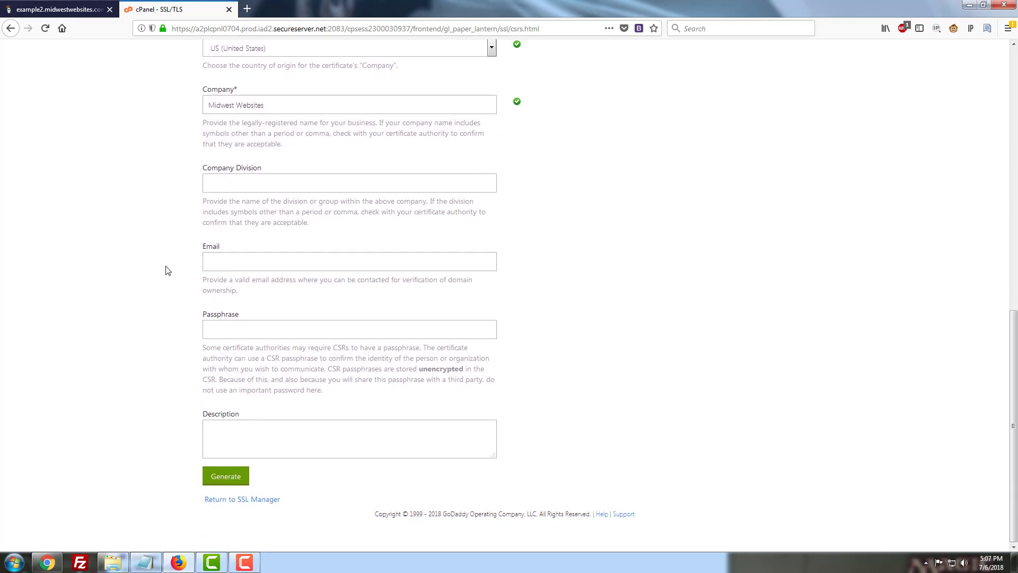
click(244, 480)
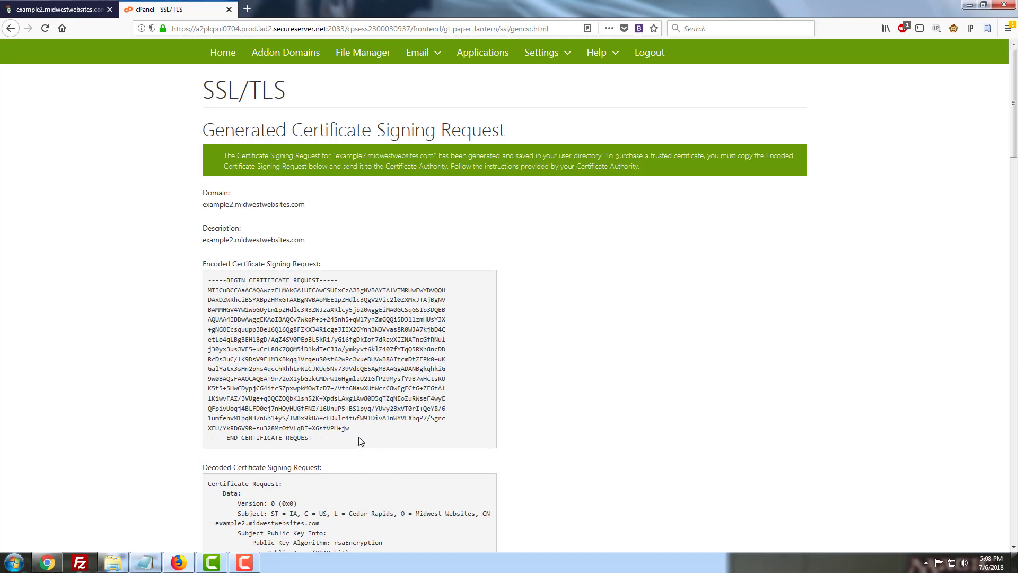
Copy the whole encoded certificate signing request, including its BEGIN and END lines.
drag(339, 438, 208, 289)
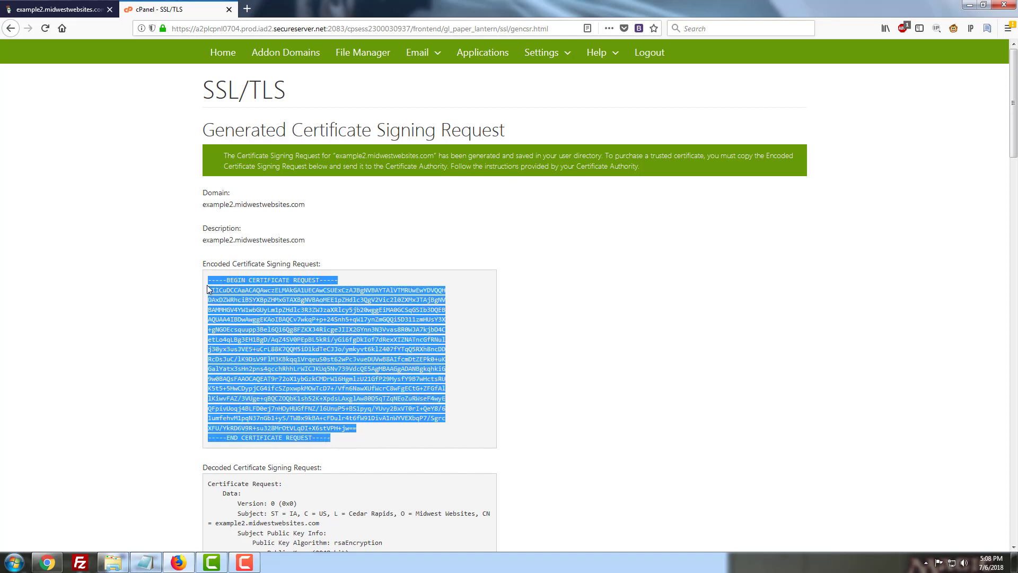
right_click(237, 292)
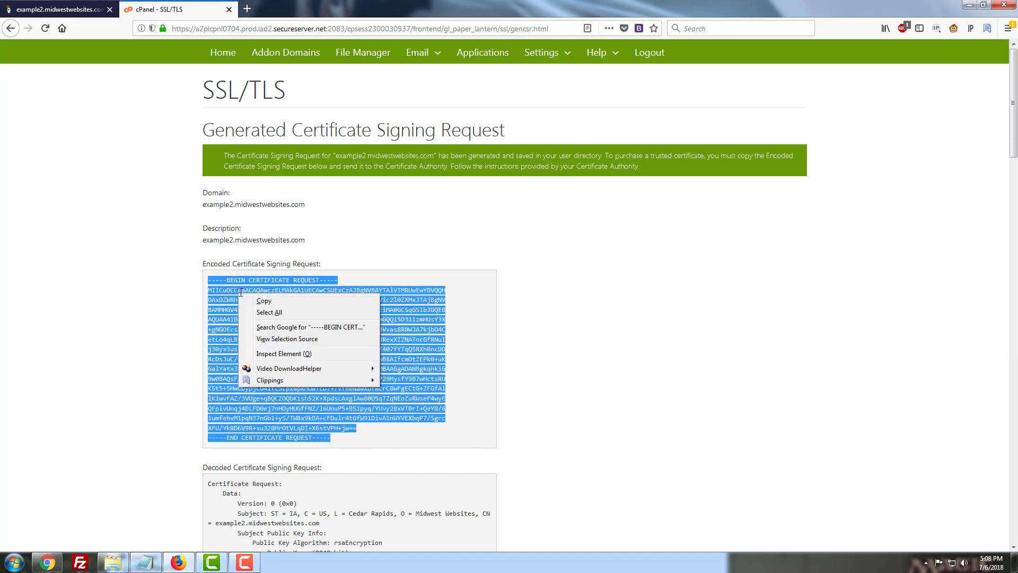
click(259, 300)
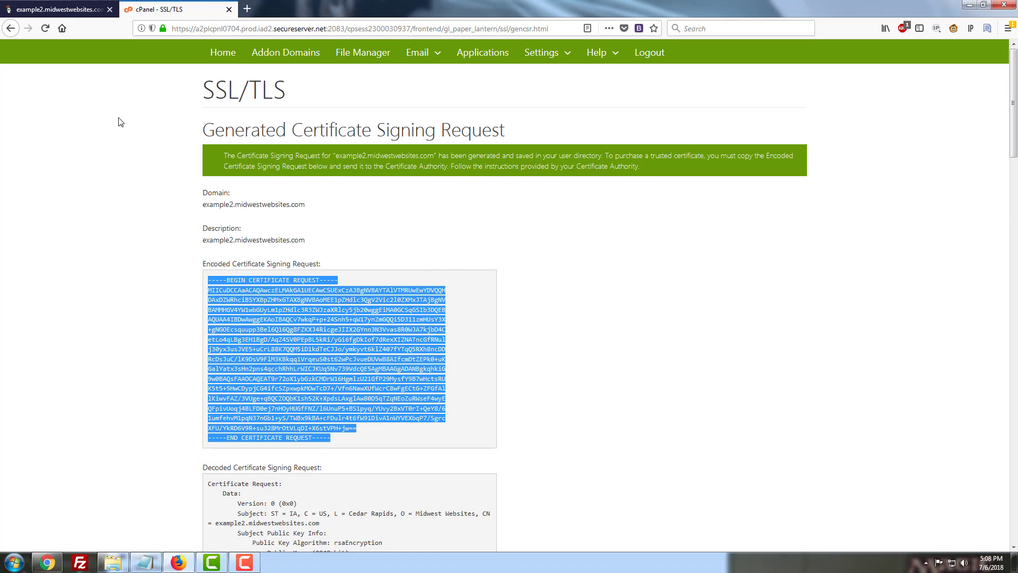
Switch to the GoDaddy certificate page, paste the CSR into the Re-Key certificate form, save it and submit all saved changes.
click(67, 9)
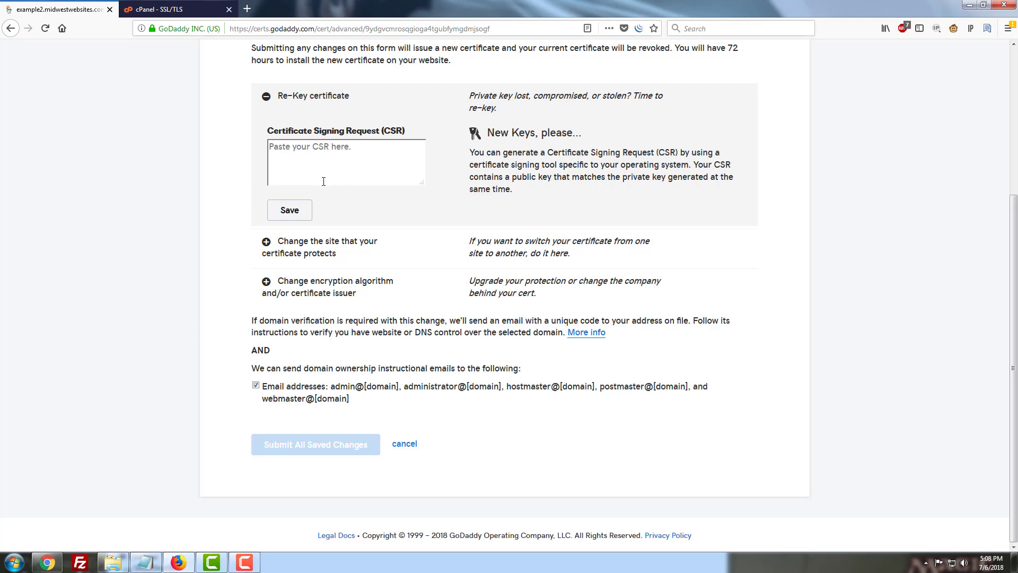
key(ctrl+v)
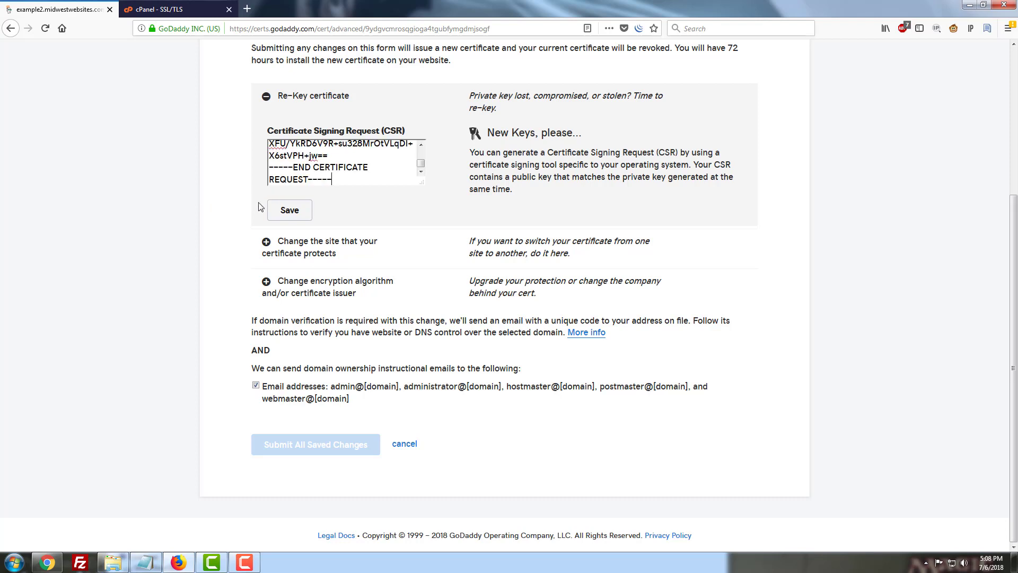
click(290, 210)
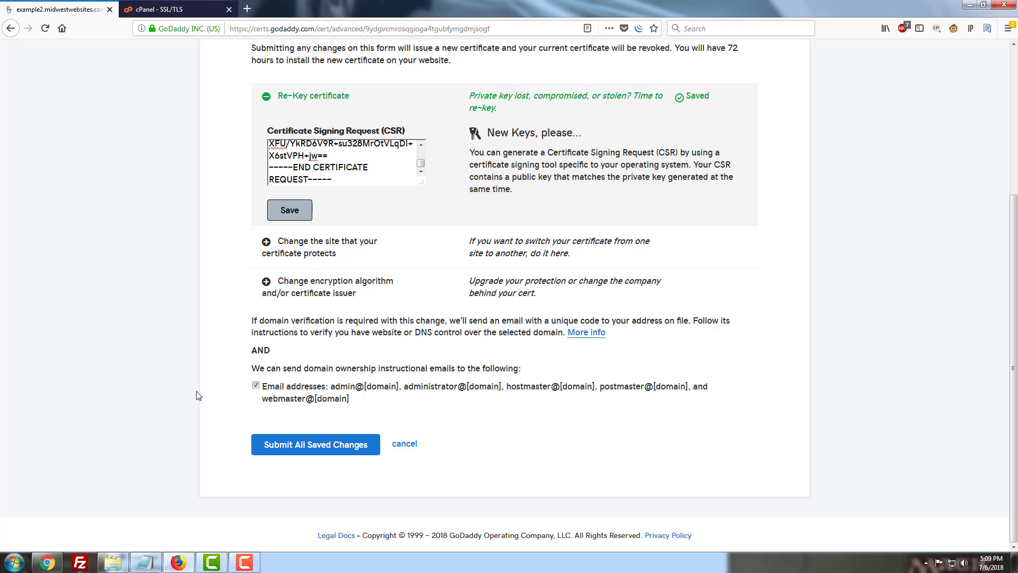
click(313, 447)
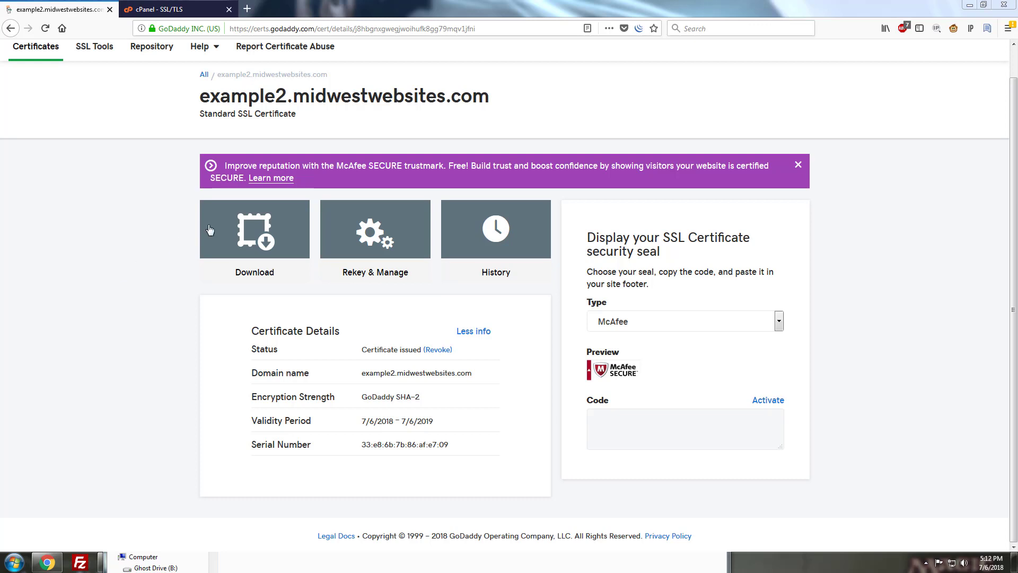
Download the certificate zip file for the Apache server type, save it and show the Downloads folder in Windows Explorer.
click(227, 250)
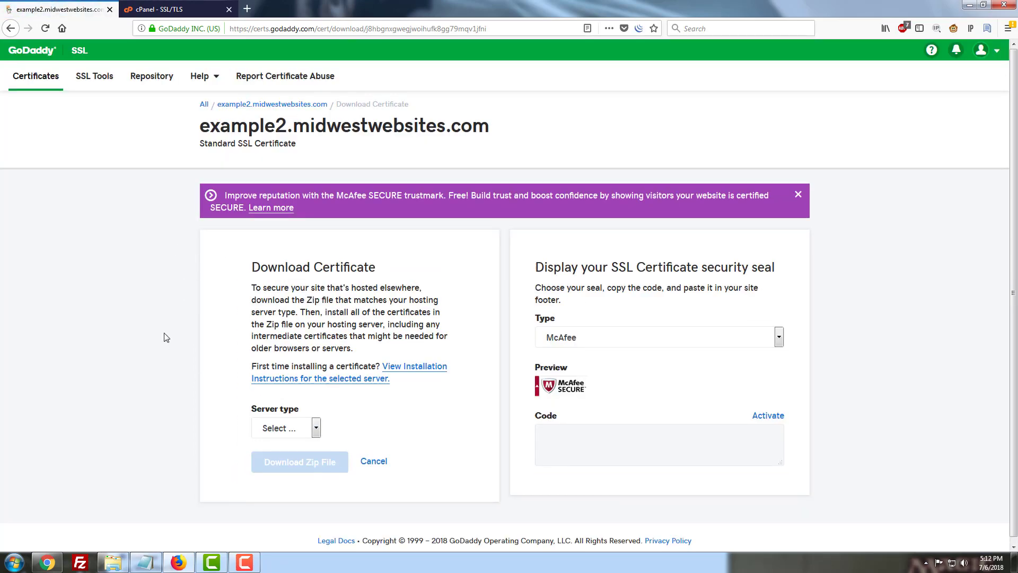
scroll(166, 338, down, 1)
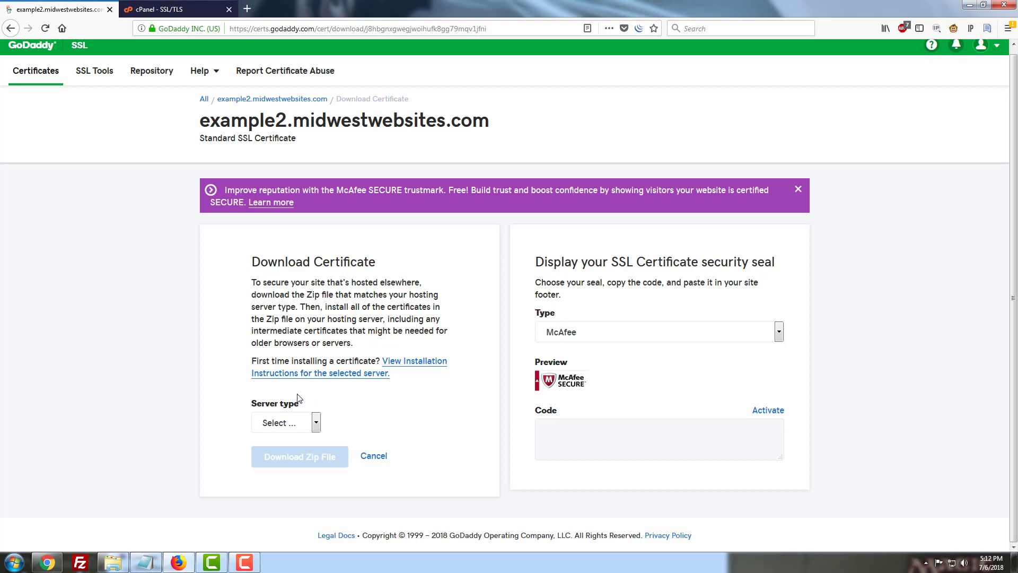
click(311, 425)
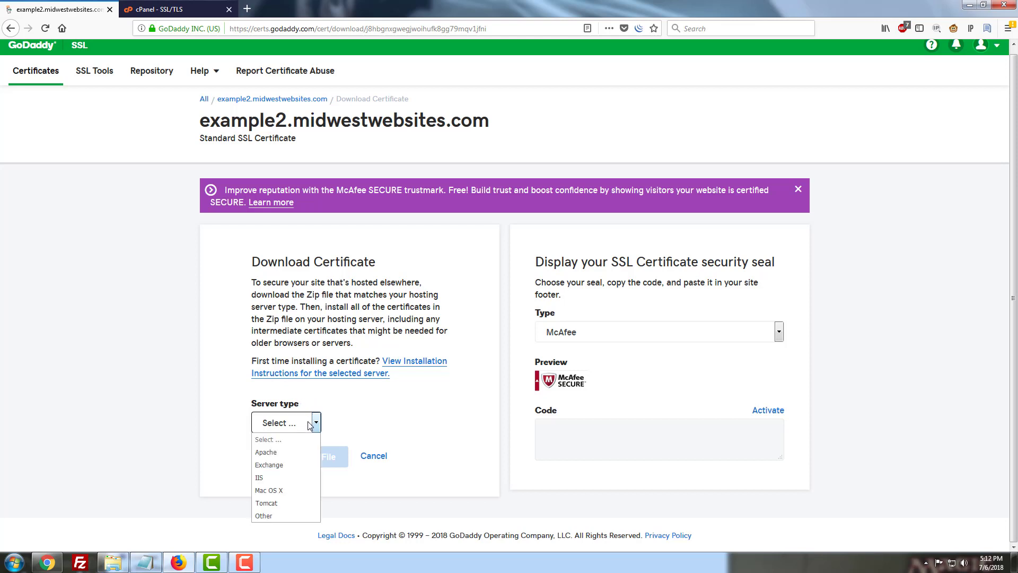
click(267, 454)
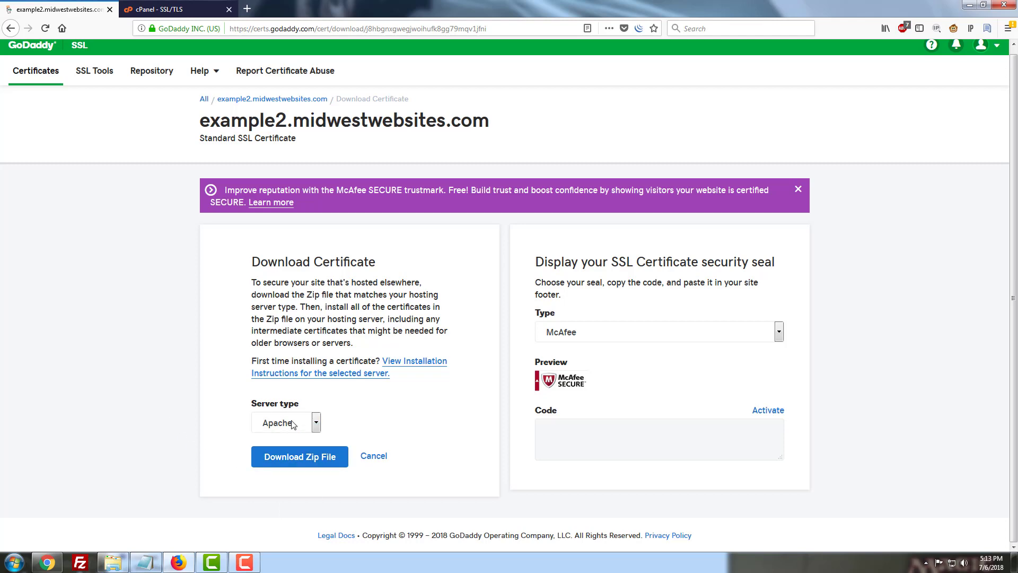
click(303, 458)
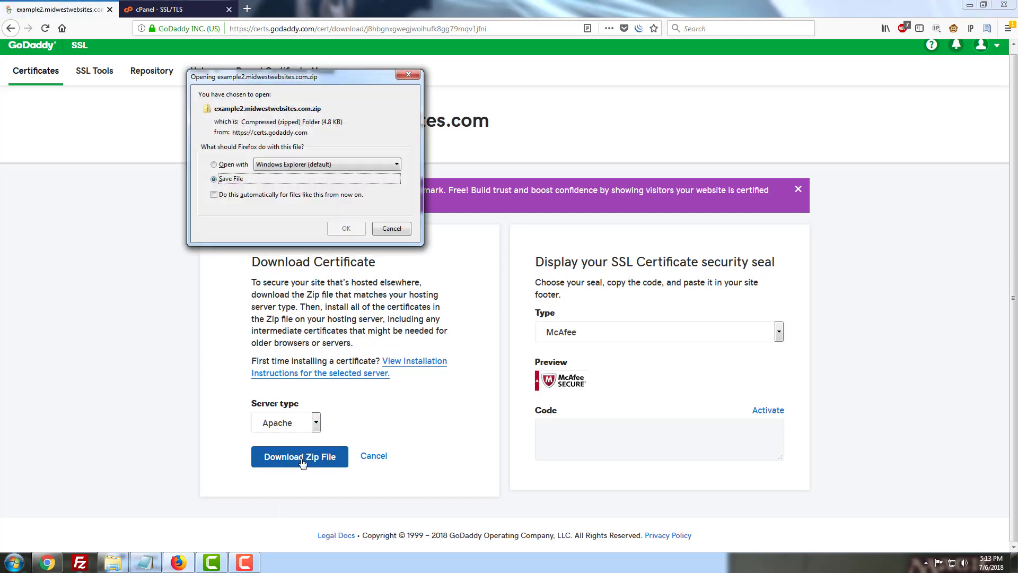
click(349, 231)
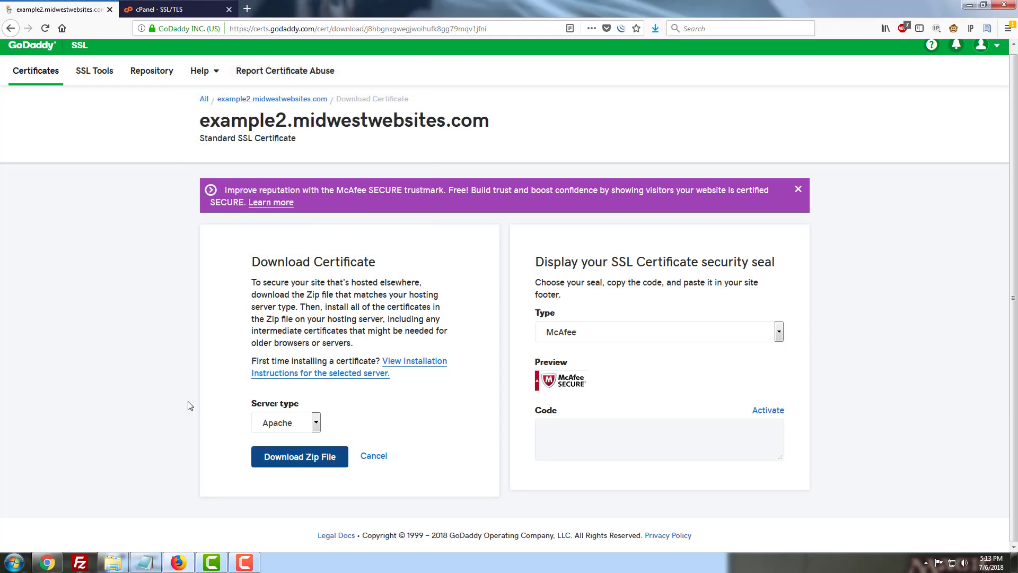
click(128, 552)
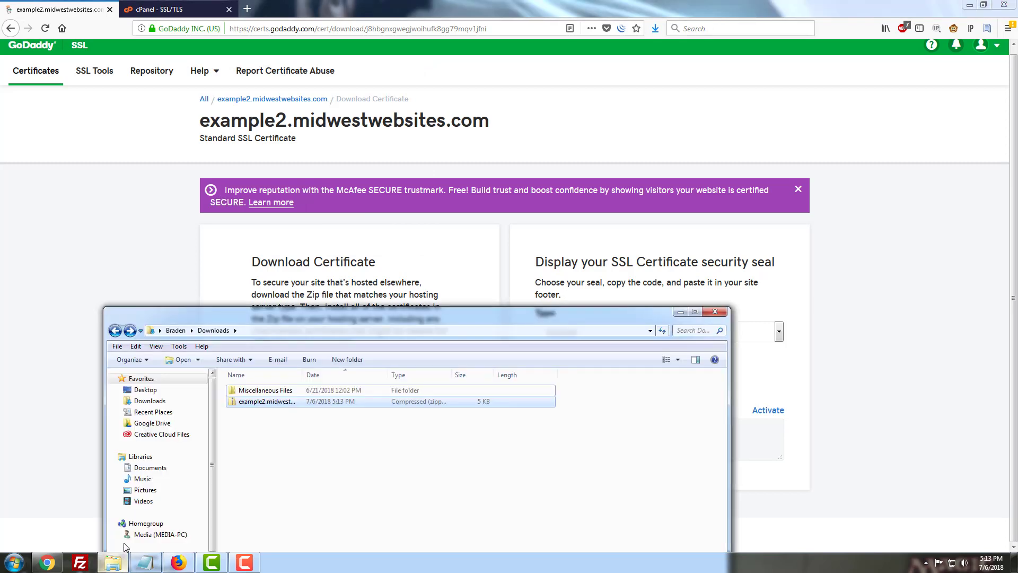
Extract the example2.midwestwebsites.com zip archive into the Downloads folder with 7-Zip.
right_click(282, 404)
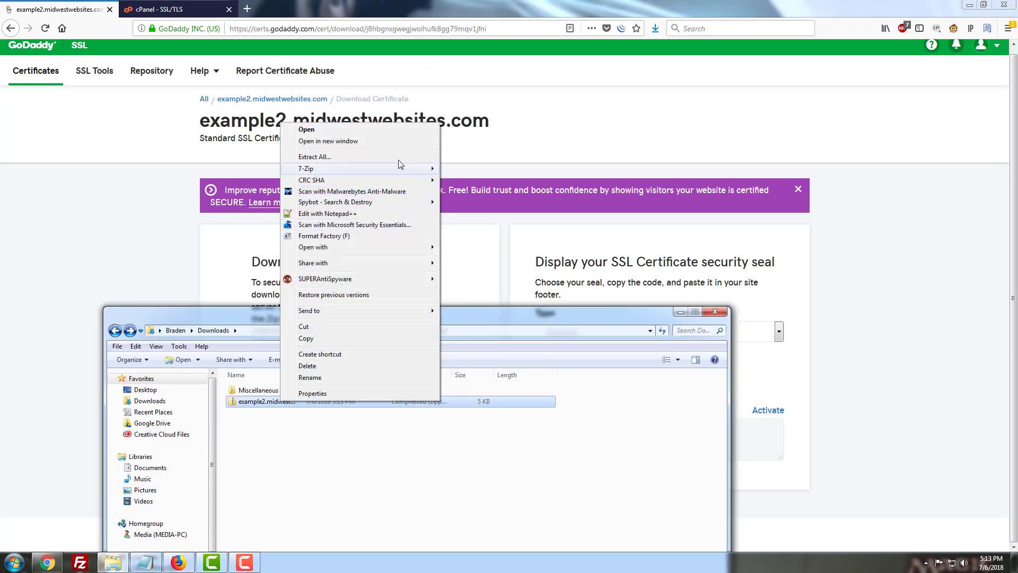
mouse_move(393, 170)
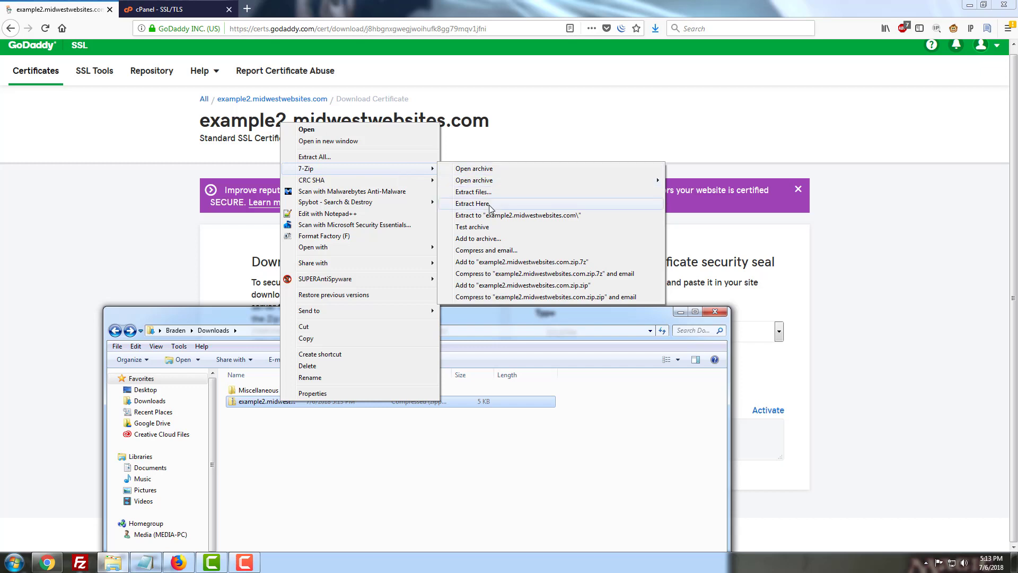
click(473, 204)
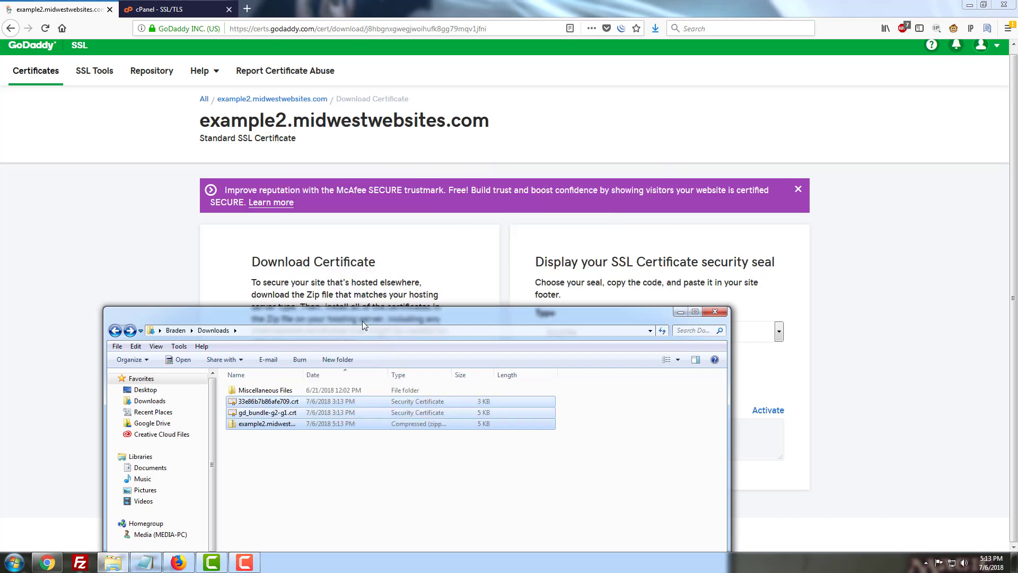
click(328, 476)
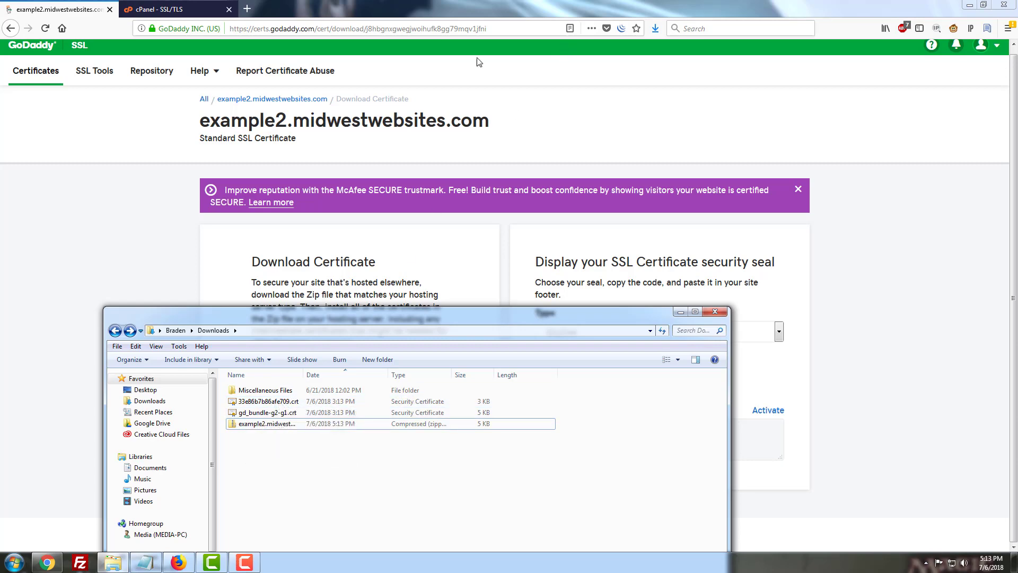
Switch to cPanel, return to the SSL/TLS overview and open the Certificates (CRT) page at its upload form.
click(196, 4)
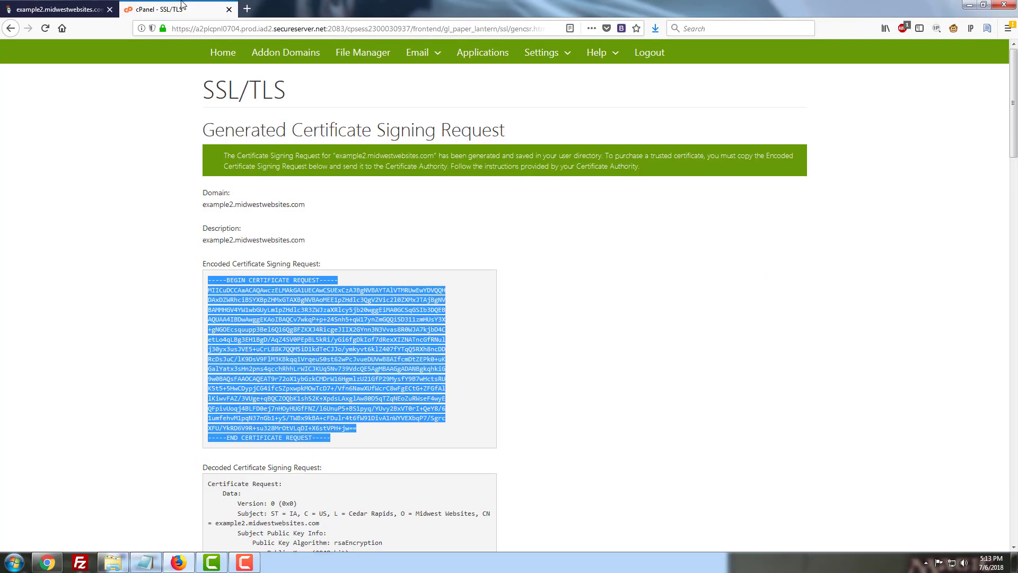
right_click(10, 35)
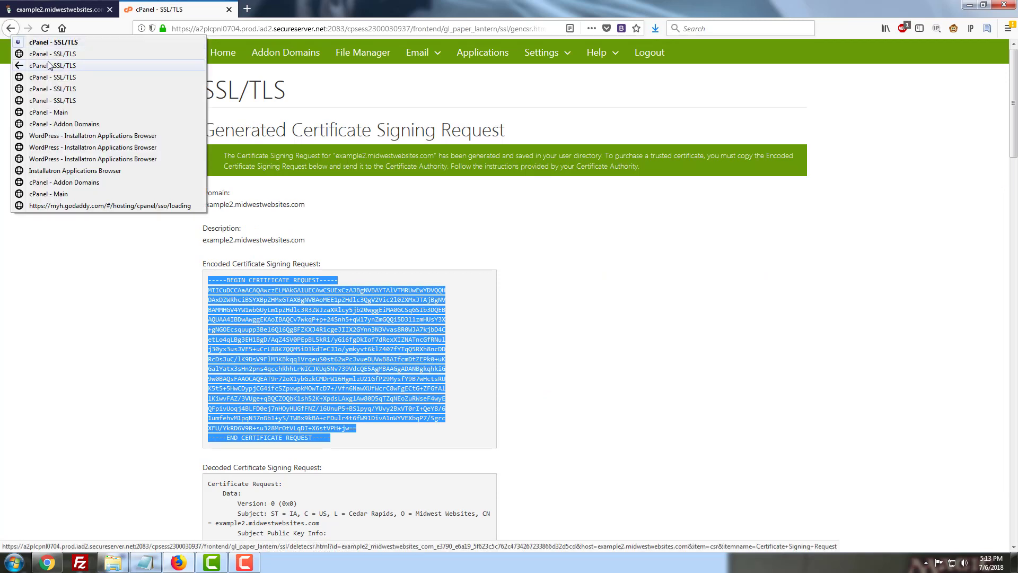
click(83, 101)
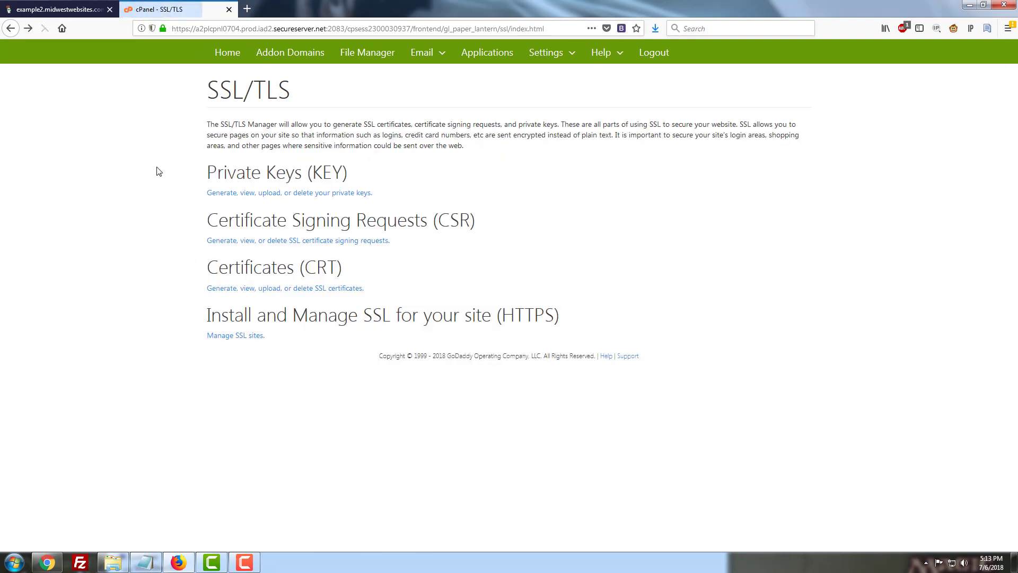
click(314, 289)
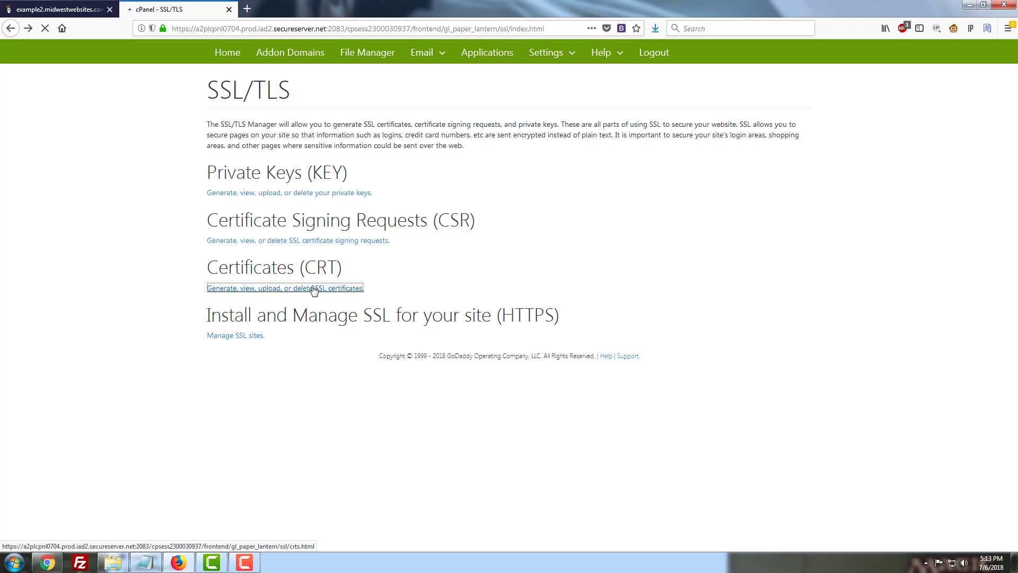
scroll(250, 281, up, 5)
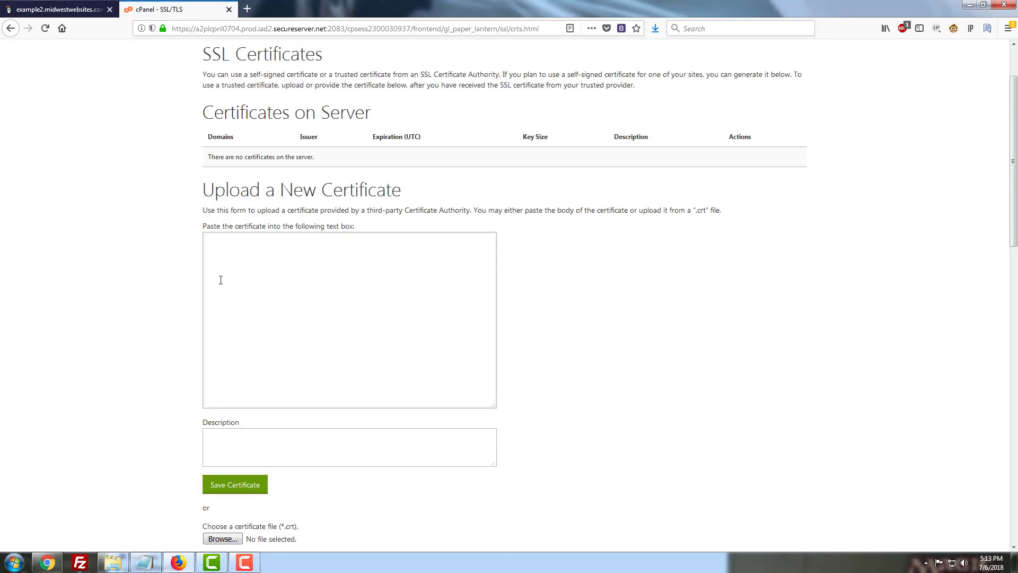
scroll(175, 332, down, 5)
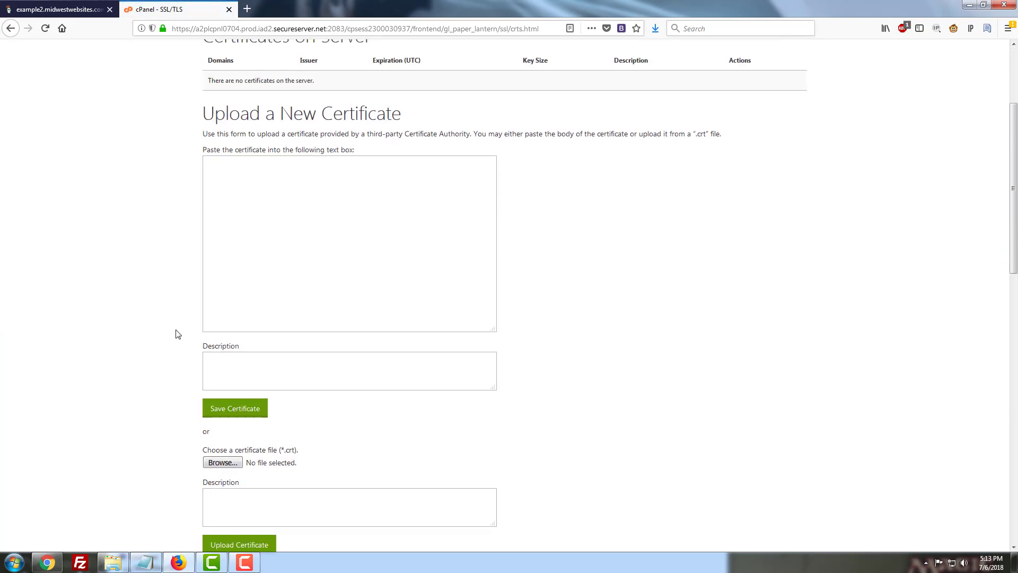
Upload the certificate file 33e86b7b86afe709.crt from the Downloads folder and return to the SSL Certificates page.
click(216, 300)
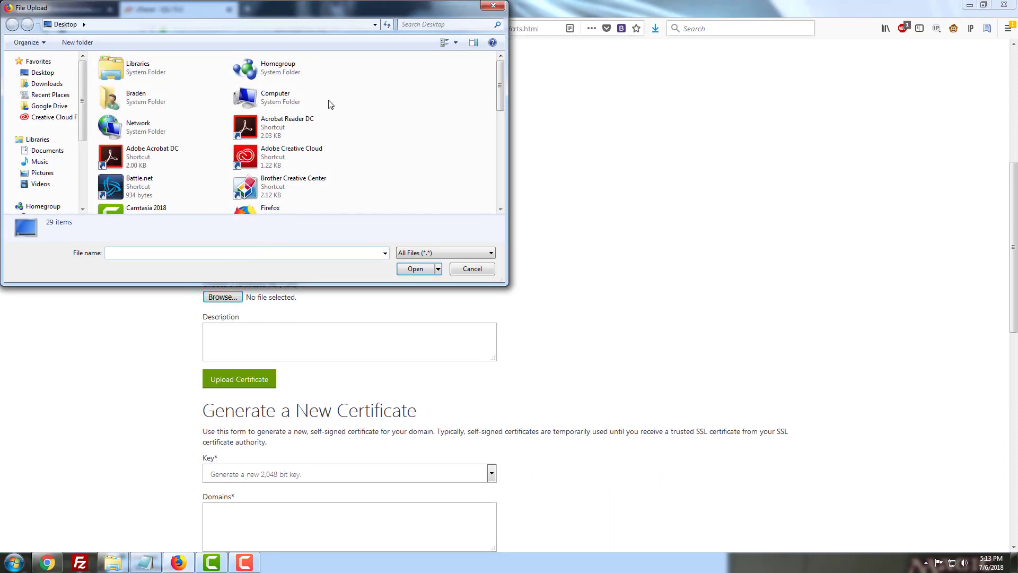
click(63, 86)
click(242, 65)
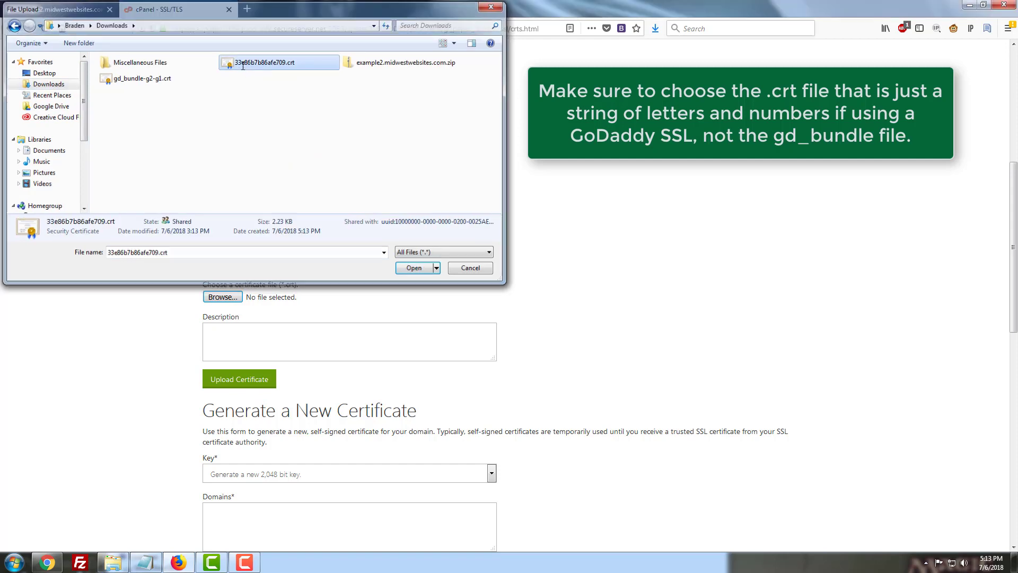
double_click(242, 65)
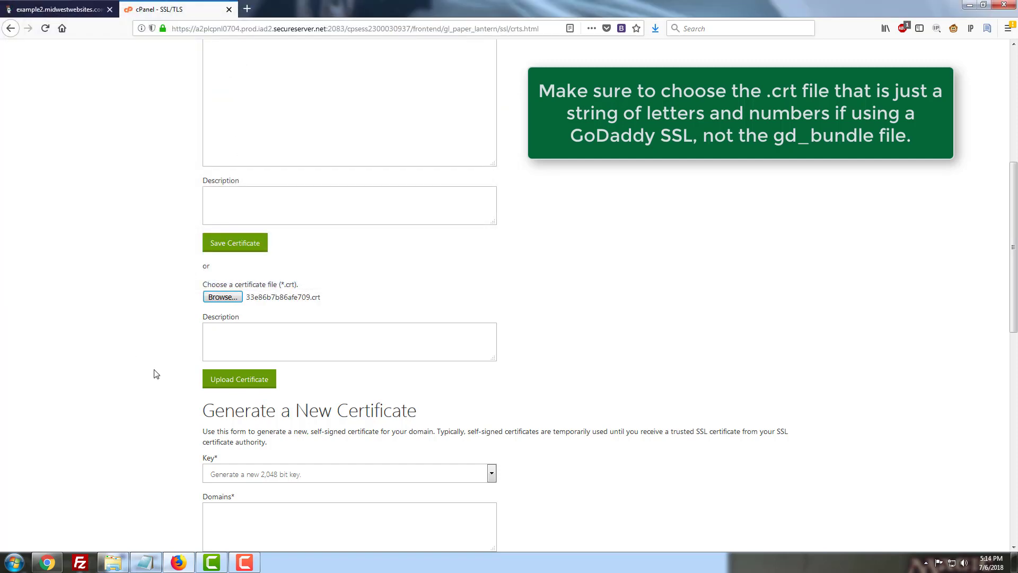
click(234, 384)
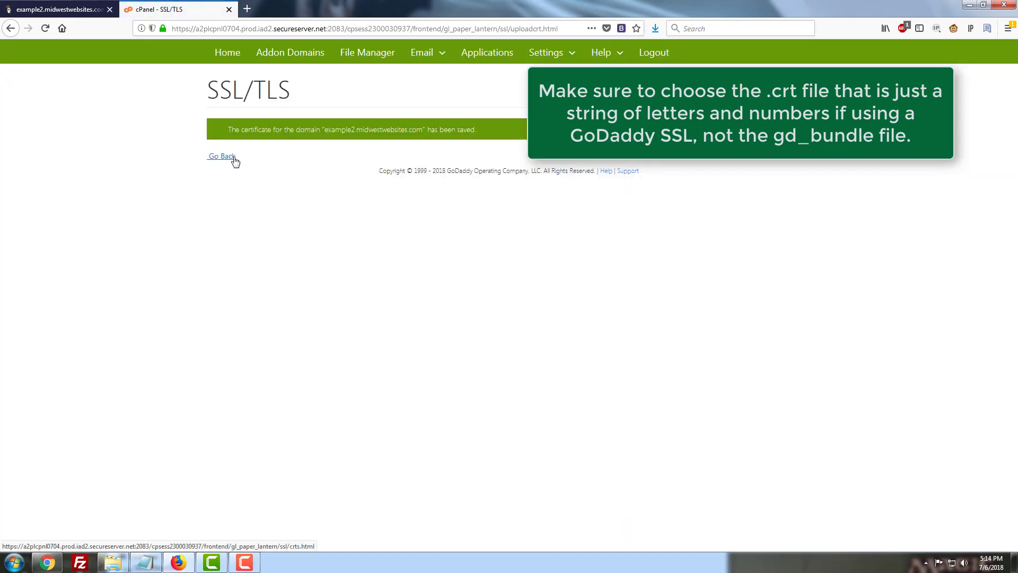
click(235, 158)
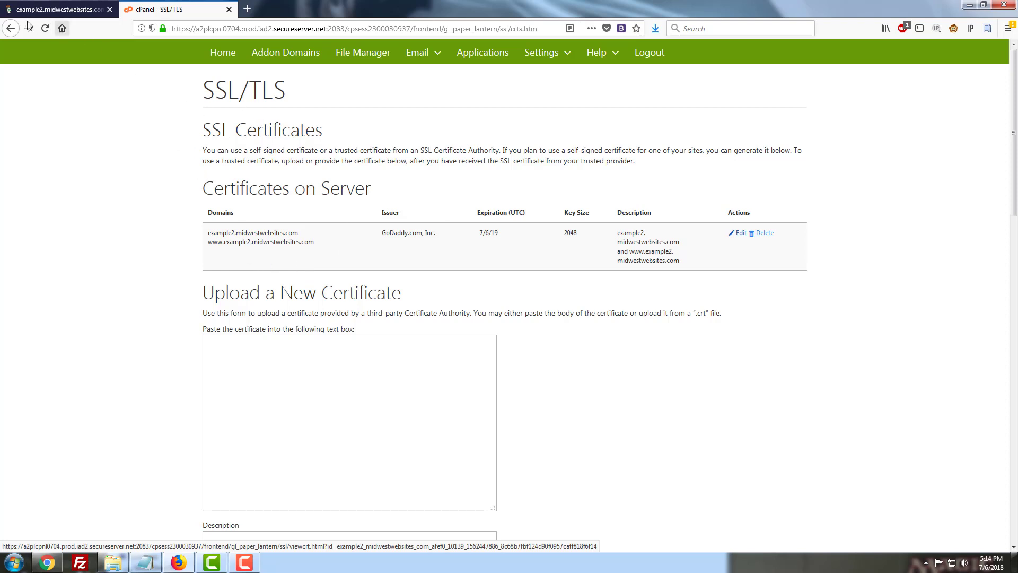
Go to the Manage SSL sites page and load the saved example2.midwestwebsites.com certificate into the Install an SSL Website form.
right_click(11, 29)
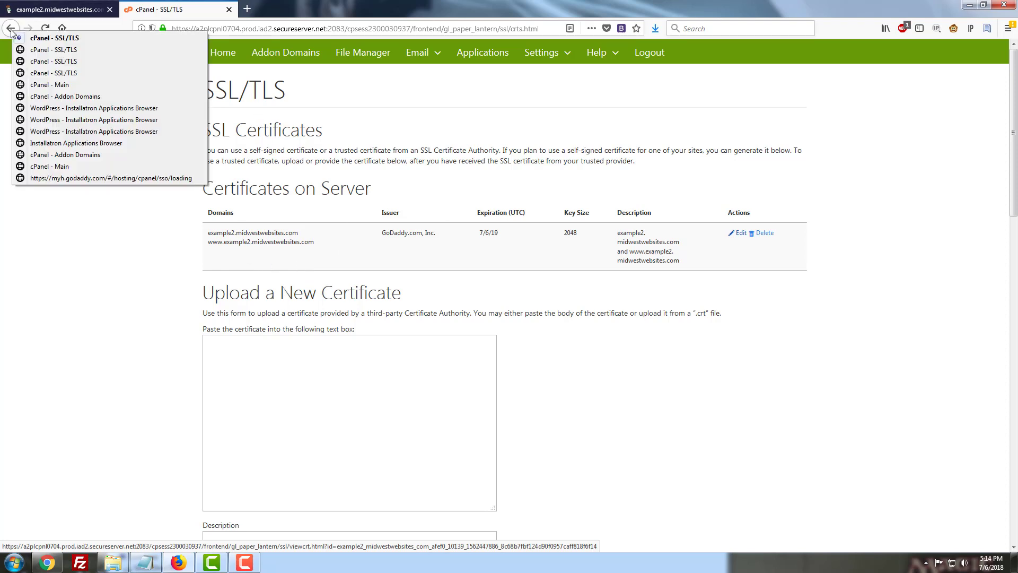
click(69, 74)
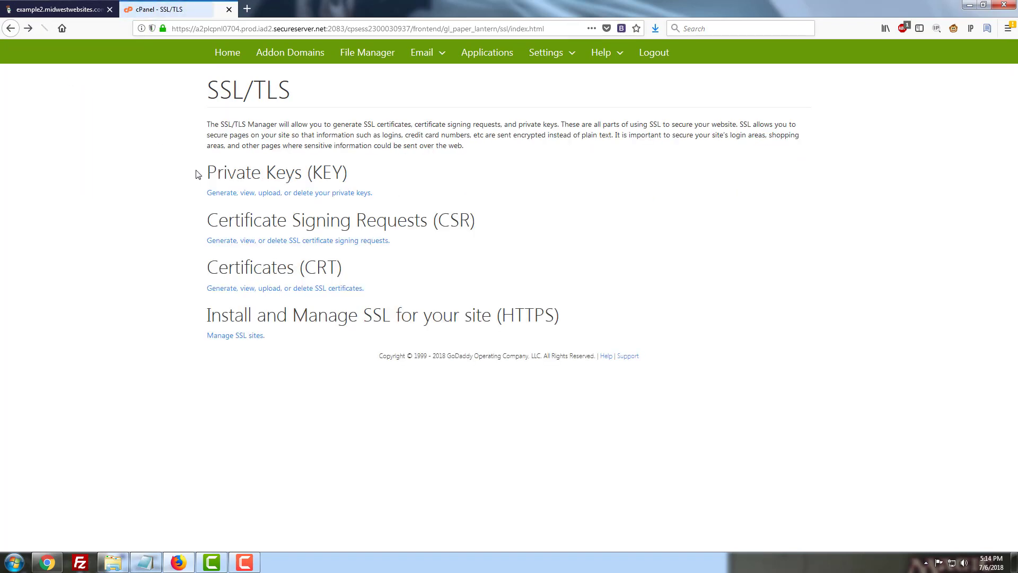
click(253, 341)
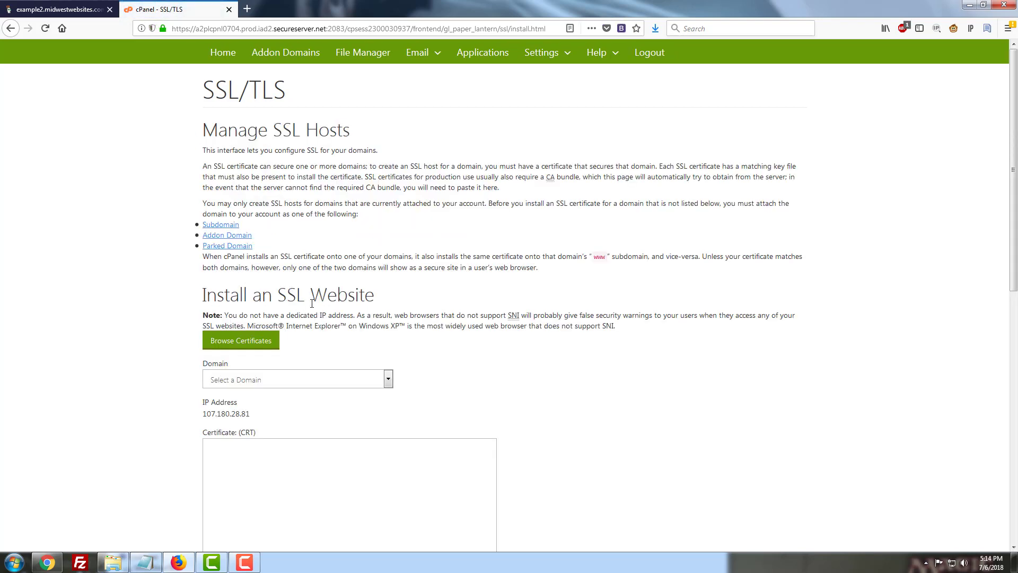
scroll(308, 324, down, 2)
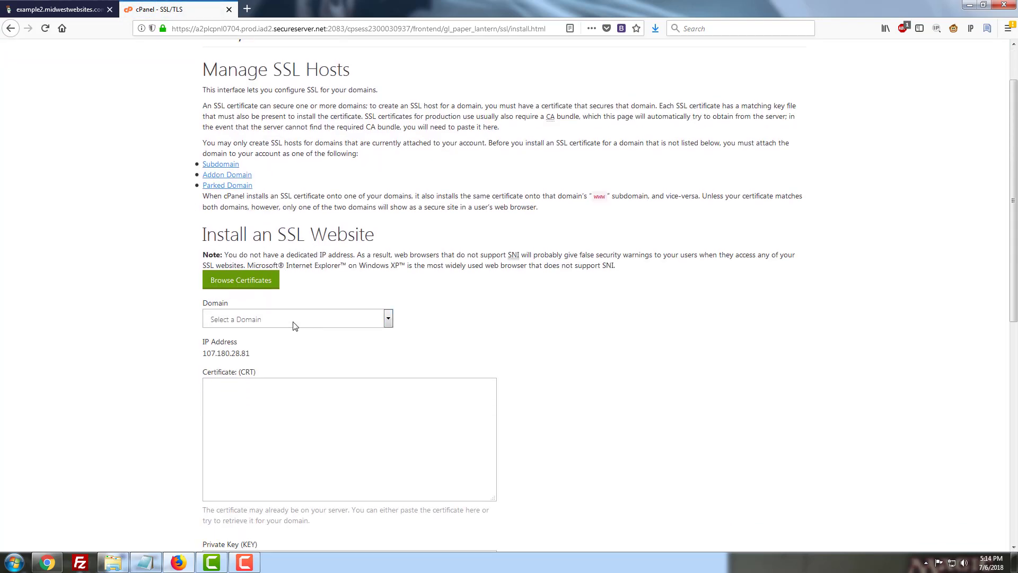
click(265, 288)
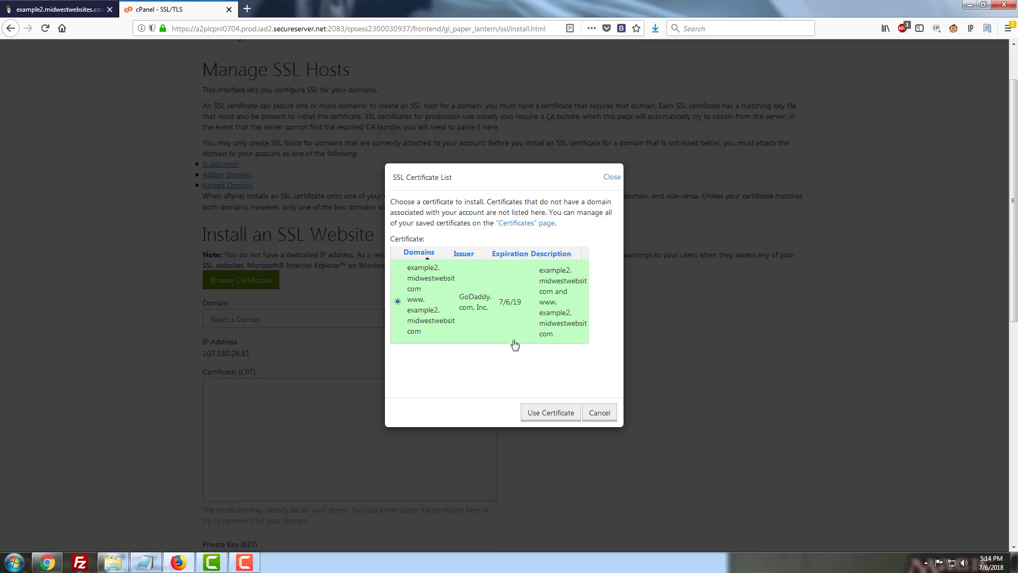
click(550, 419)
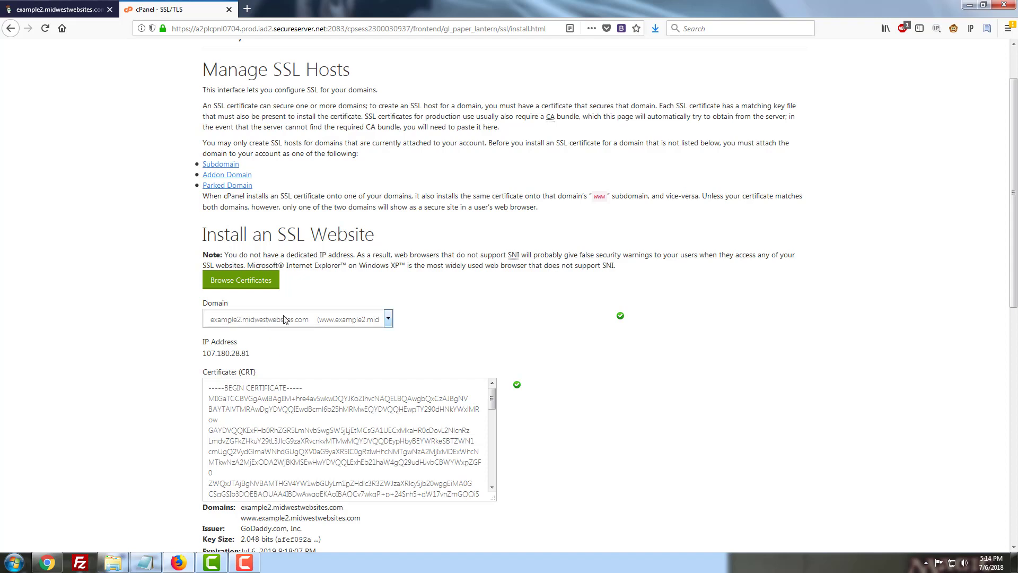
Install the loaded certificate for example2.midwestwebsites.com with SNI for Mail Services enabled, and dismiss the resulting dialog.
scroll(167, 328, down, 5)
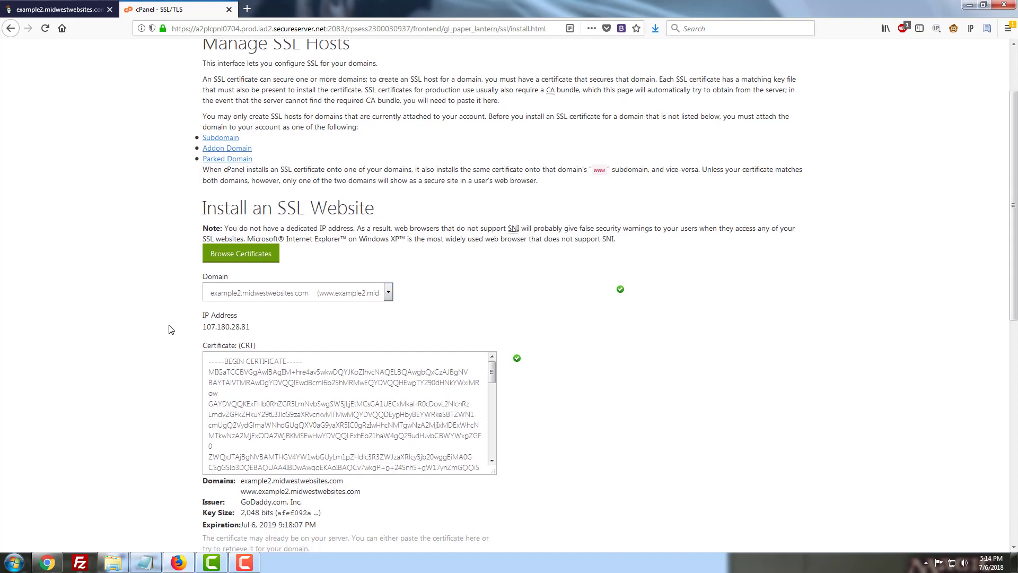
scroll(192, 332, down, 10)
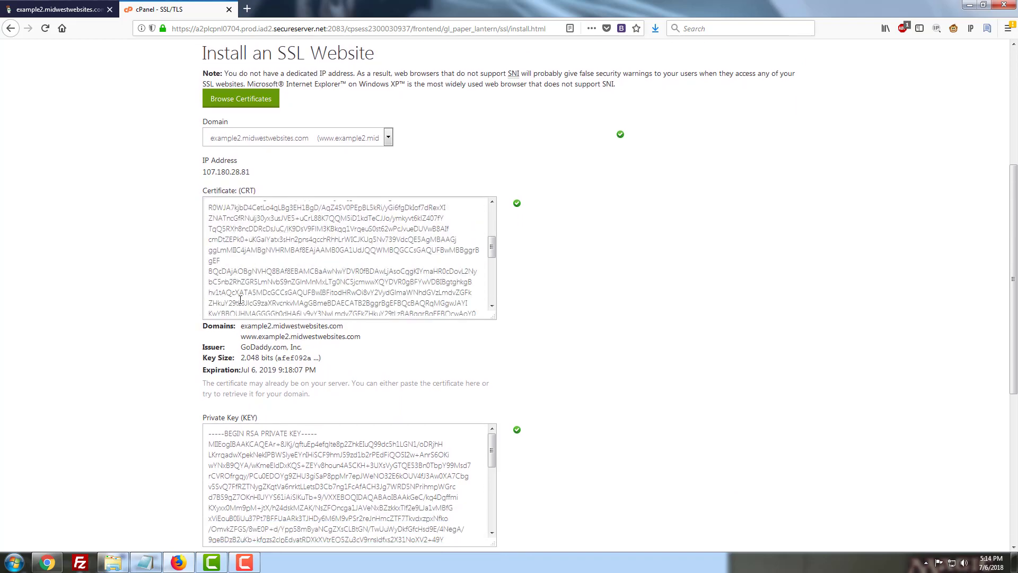
scroll(96, 379, down, 2)
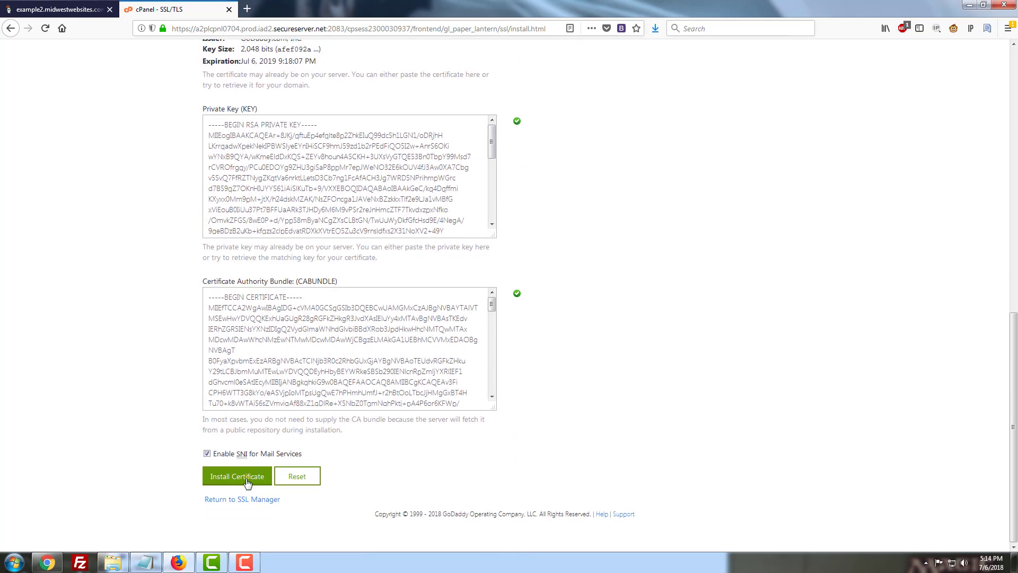
click(228, 478)
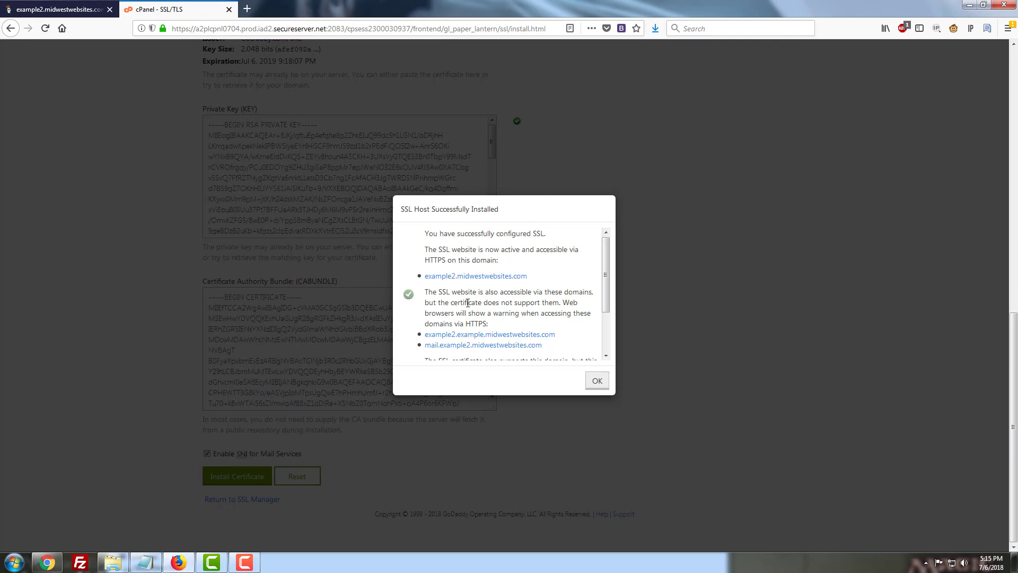
click(597, 381)
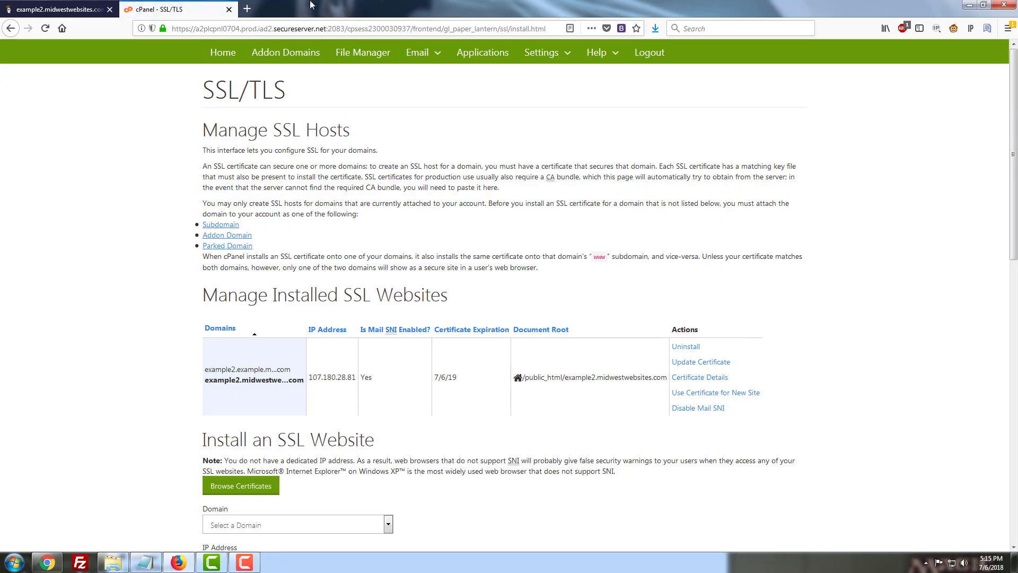
Visit example2.midwestwebsites.com in a new browser tab and check the protocol at the start of its address.
click(247, 8)
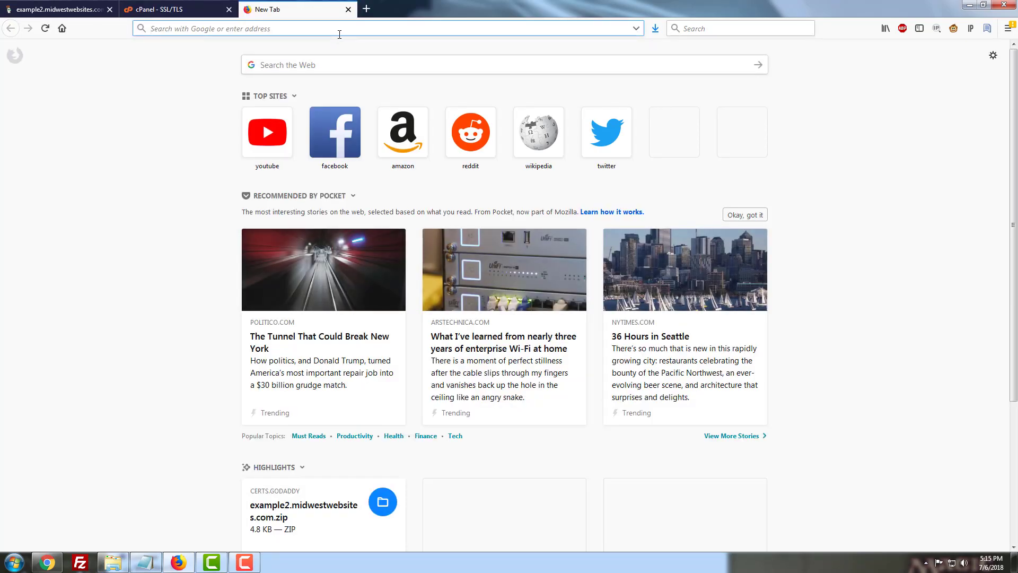
text(exa)
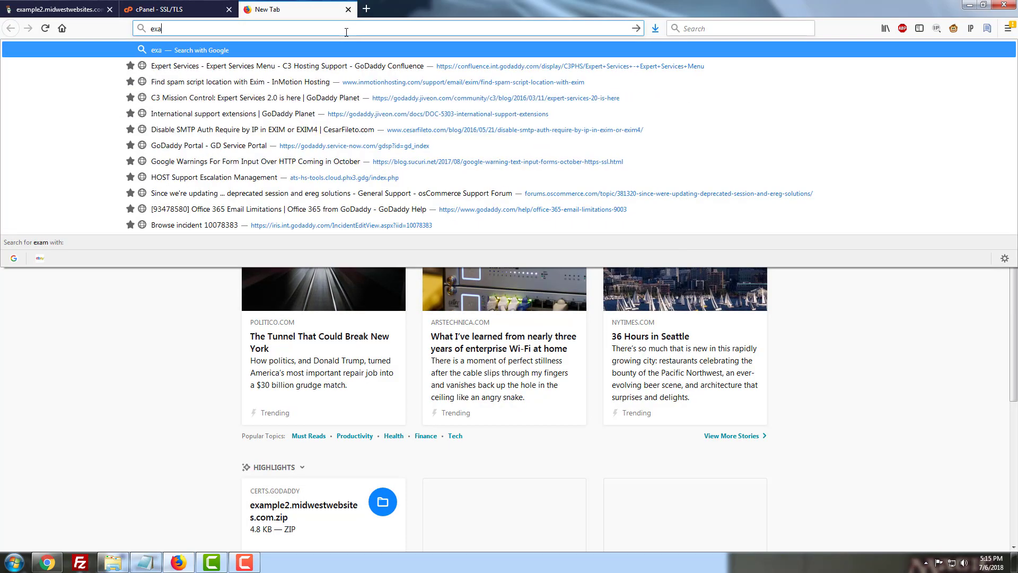
text(mple2.midwestw)
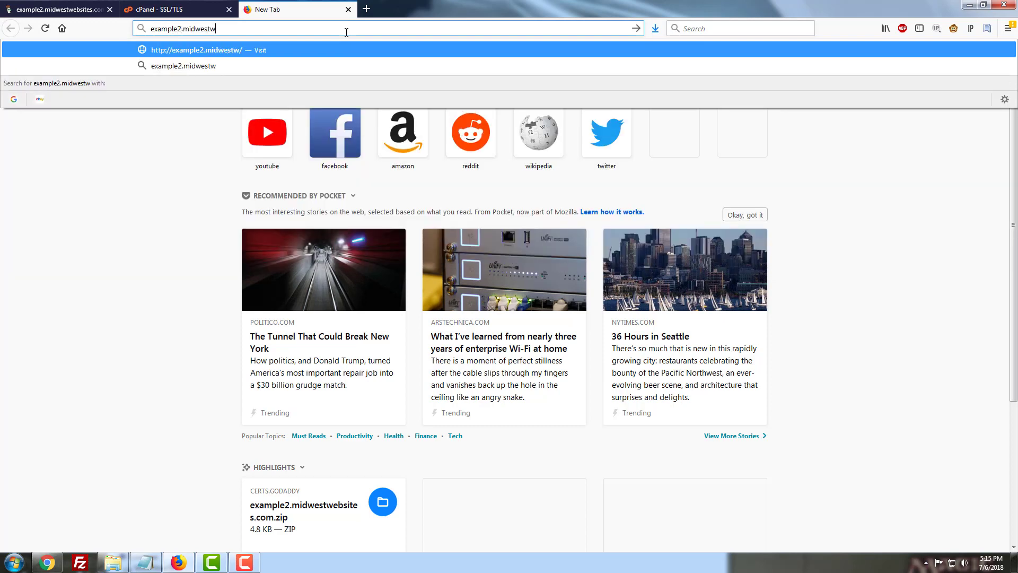
key(BackSpace)
text(websites.com)
key(Return)
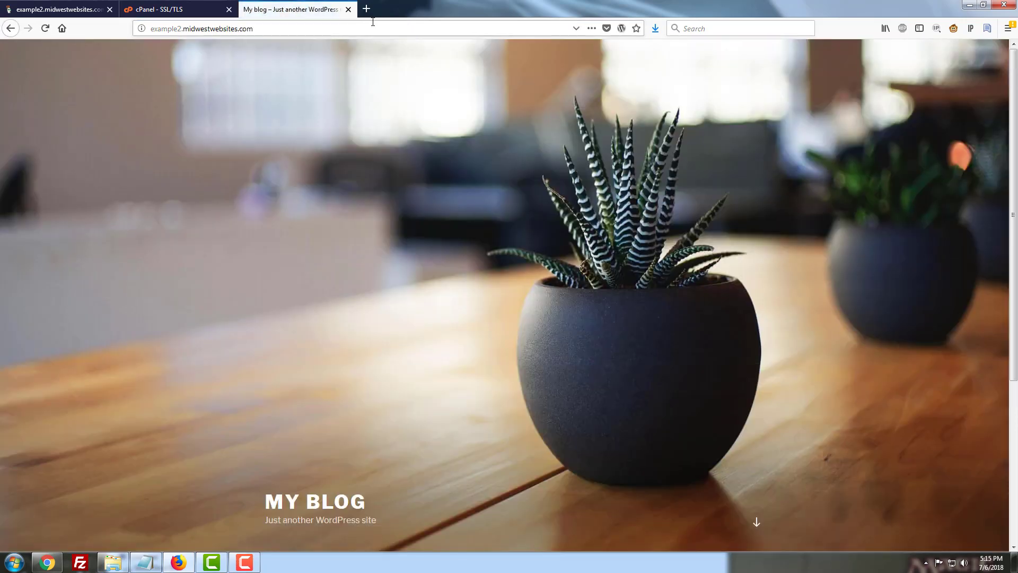
click(151, 31)
click(153, 28)
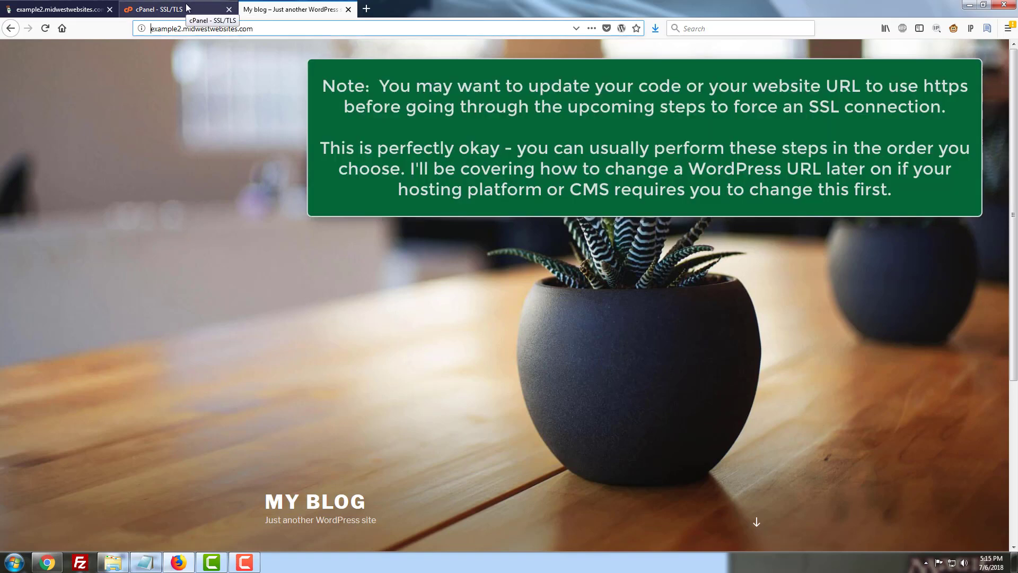
Switch back to cPanel, open its home page and filter the tools by "file mana".
click(189, 9)
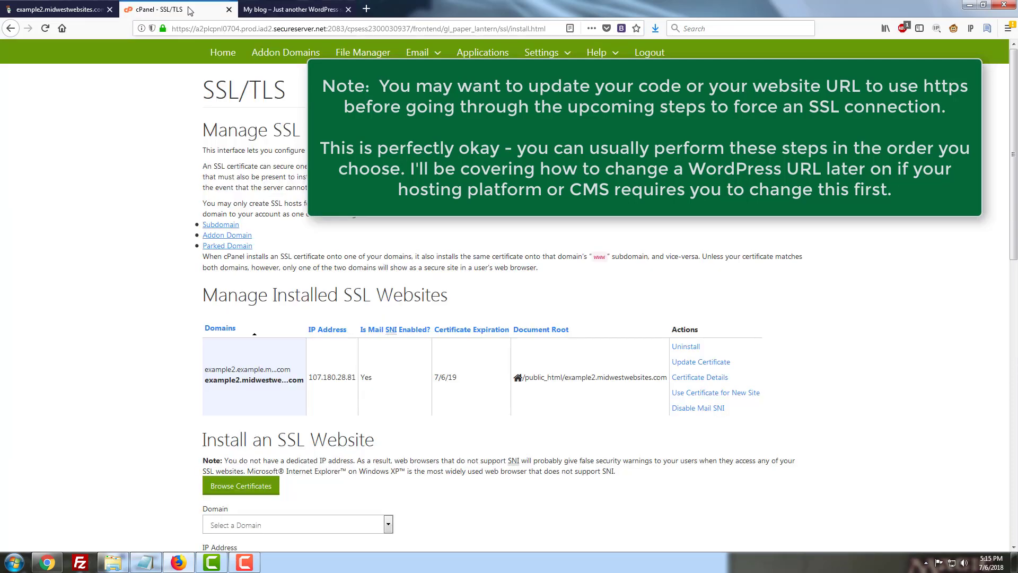
click(217, 59)
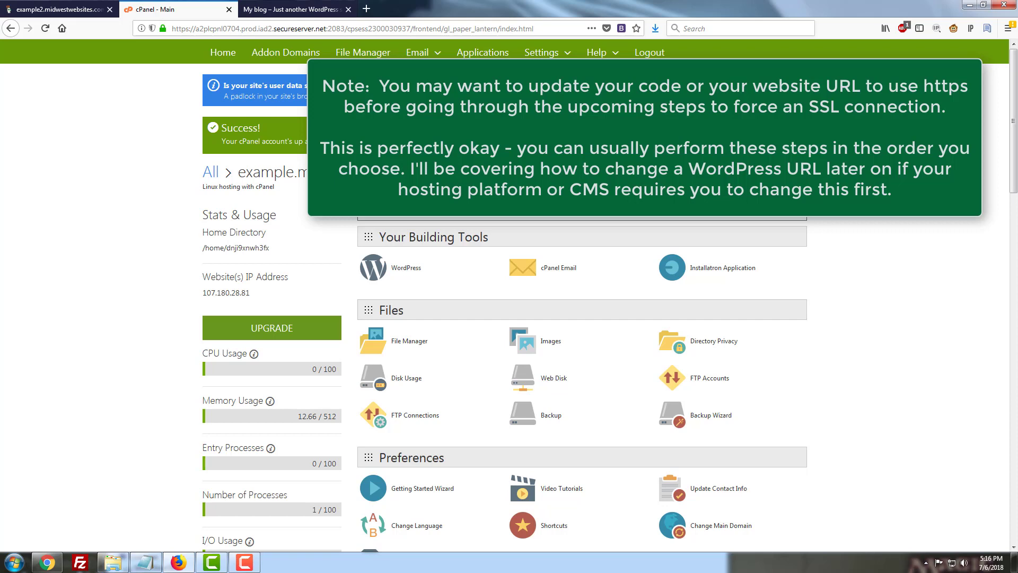
click(386, 211)
text(filw ma)
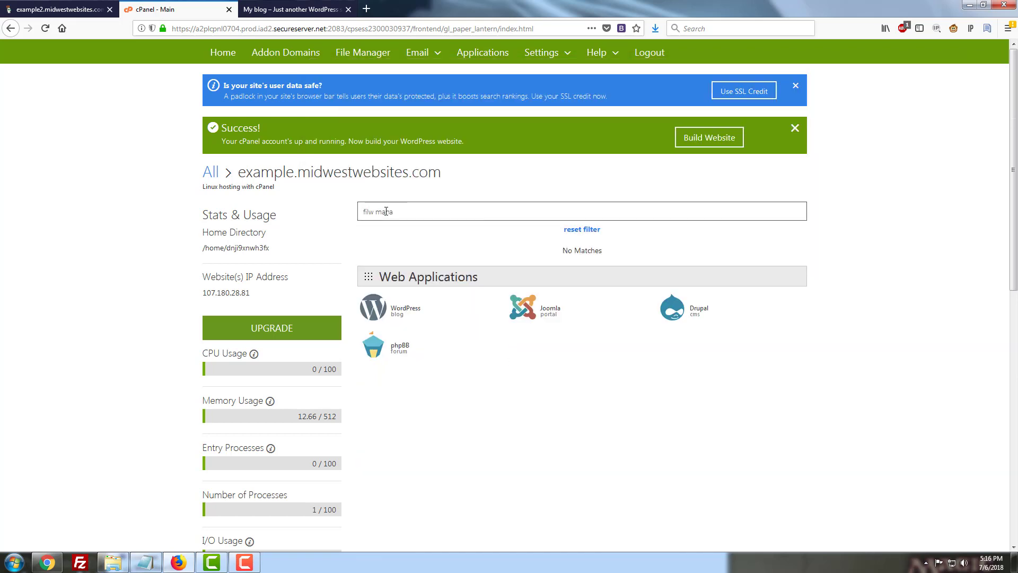
text(na)
key(Left)
key(Left)
key(Left)
key(Left)
key(Left)
key(BackSpace)
text(e)
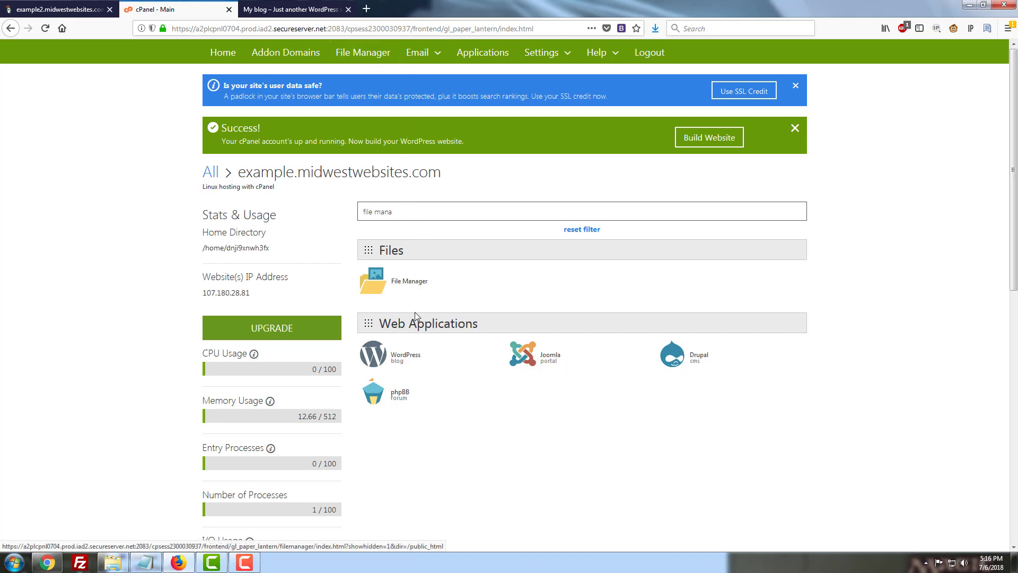
Open File Manager at the web root with hidden files shown, and go to the example2.midwestwebsites.com folder in public_html.
click(401, 284)
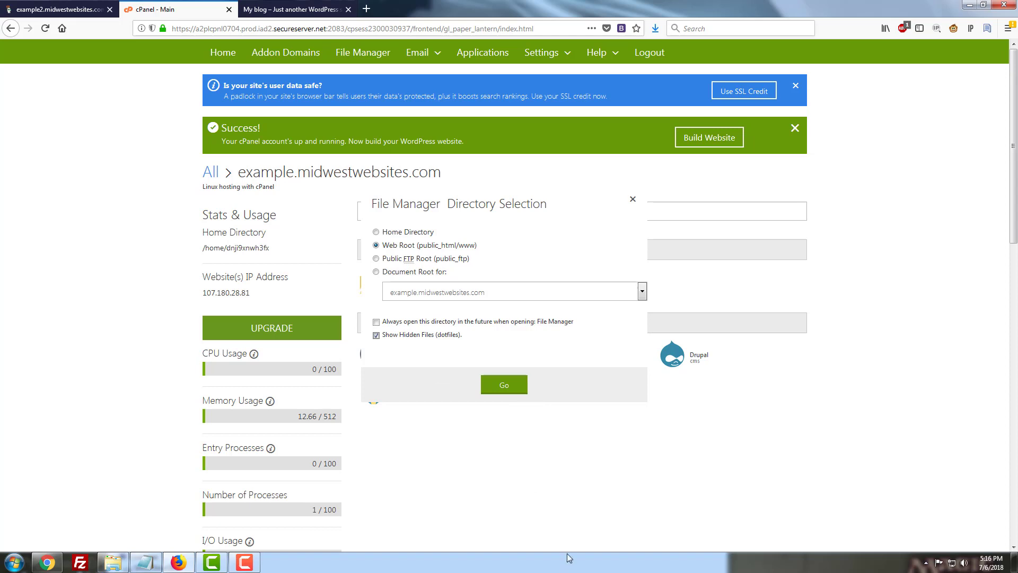
click(515, 392)
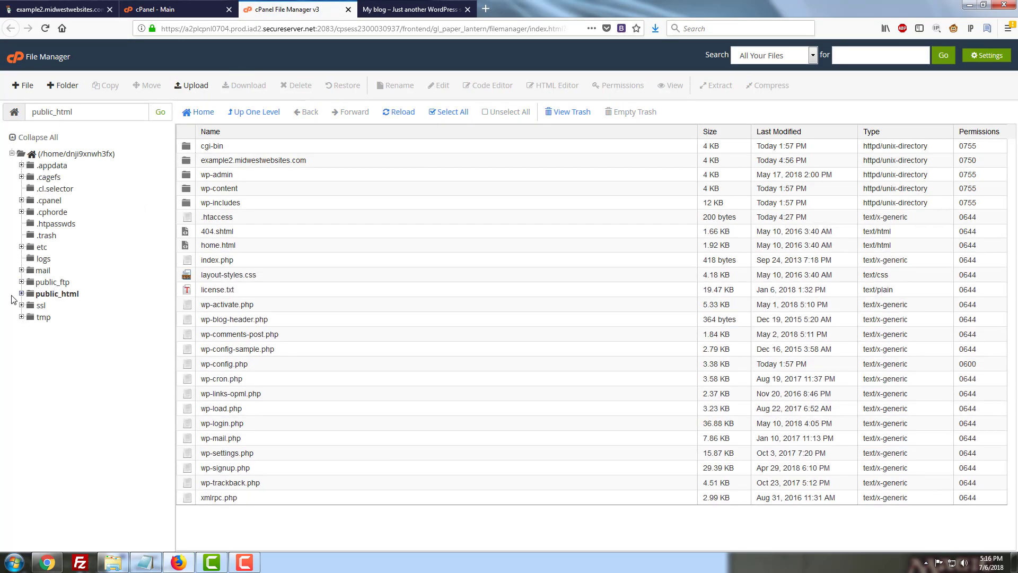
click(22, 295)
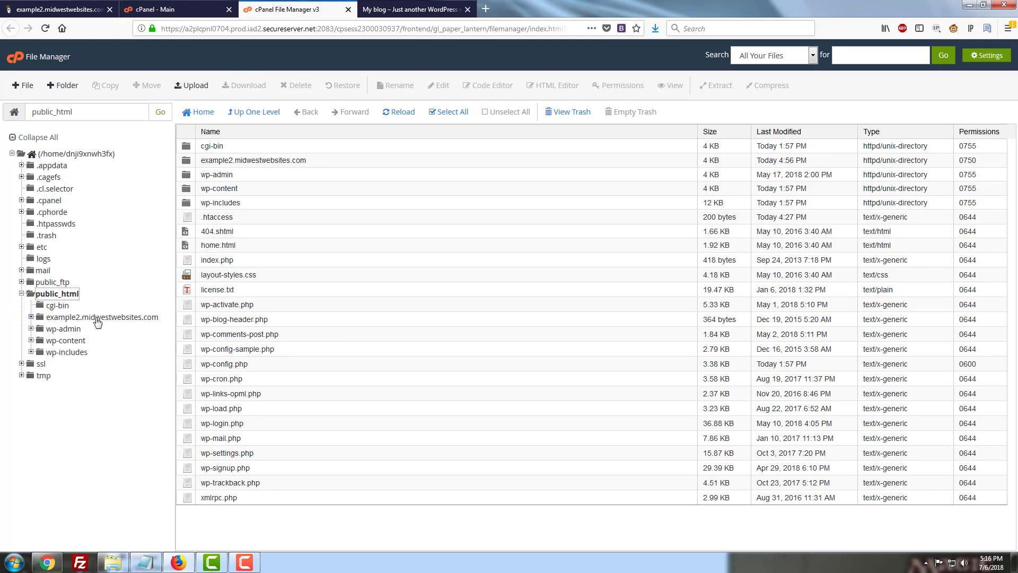
click(99, 318)
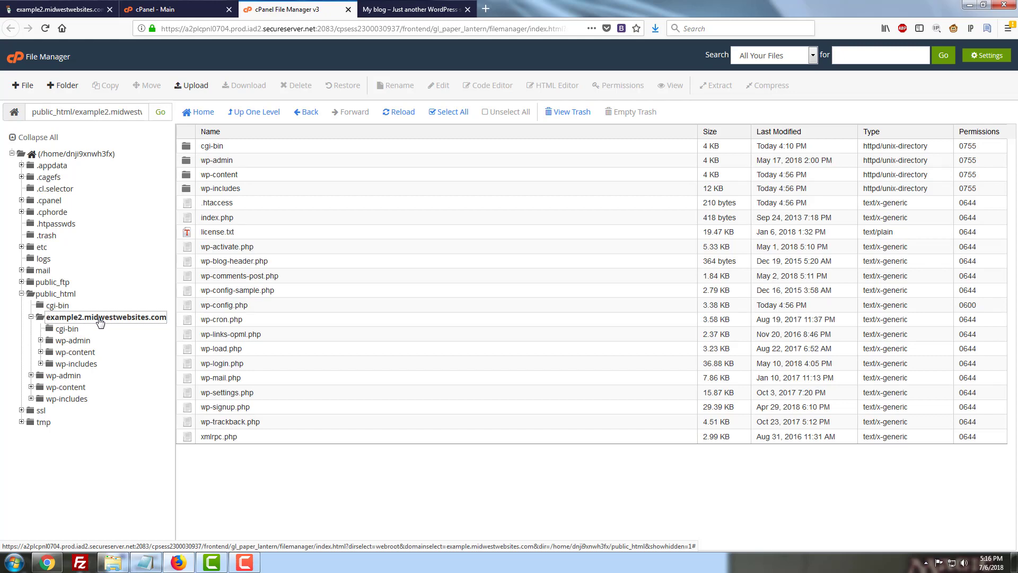
right_click(213, 202)
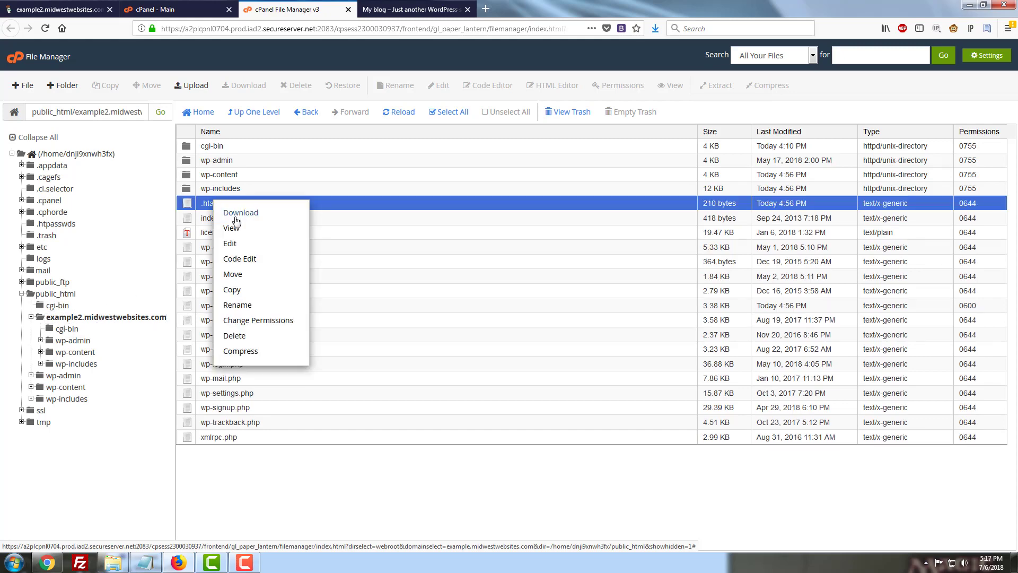
click(249, 263)
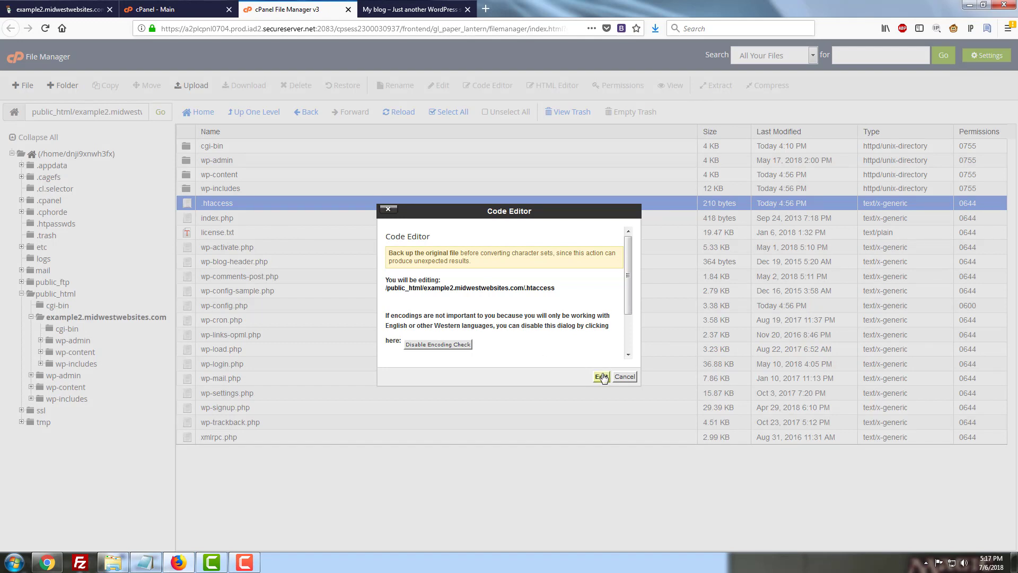
click(623, 376)
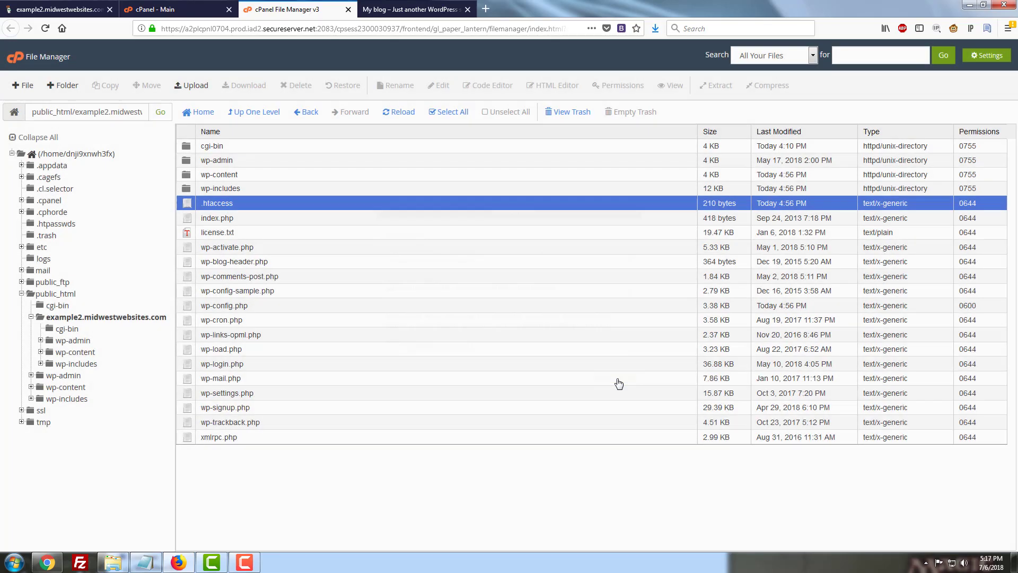
Open the .htaccess file of example2.midwestwebsites.com for editing in the Code Editor.
click(256, 218)
click(237, 206)
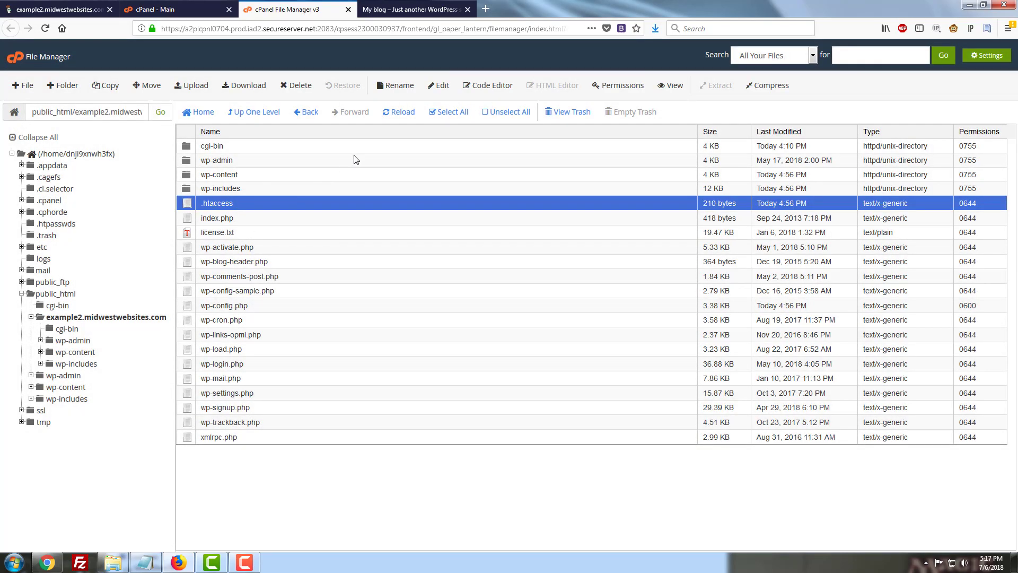
click(487, 91)
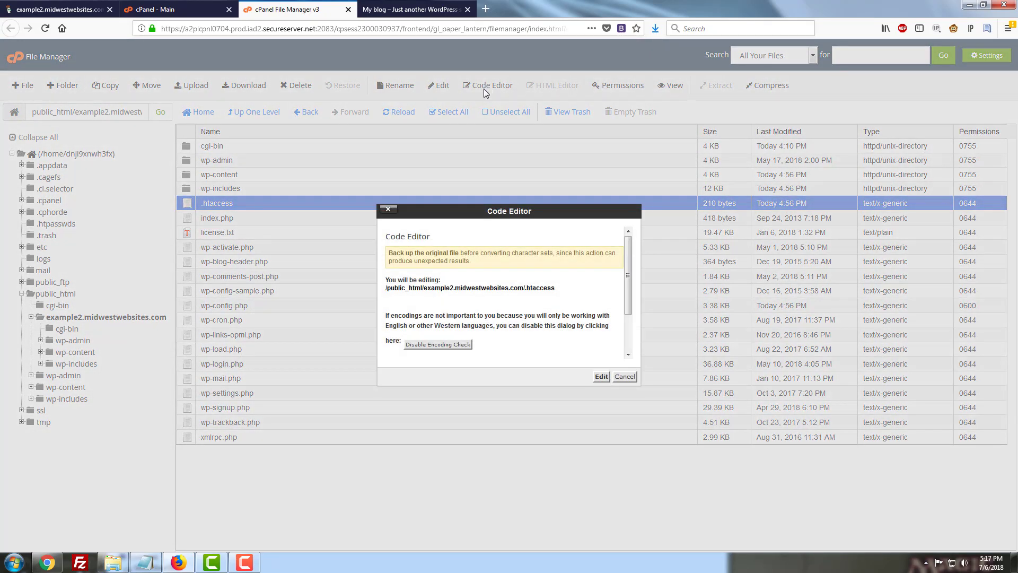
click(602, 380)
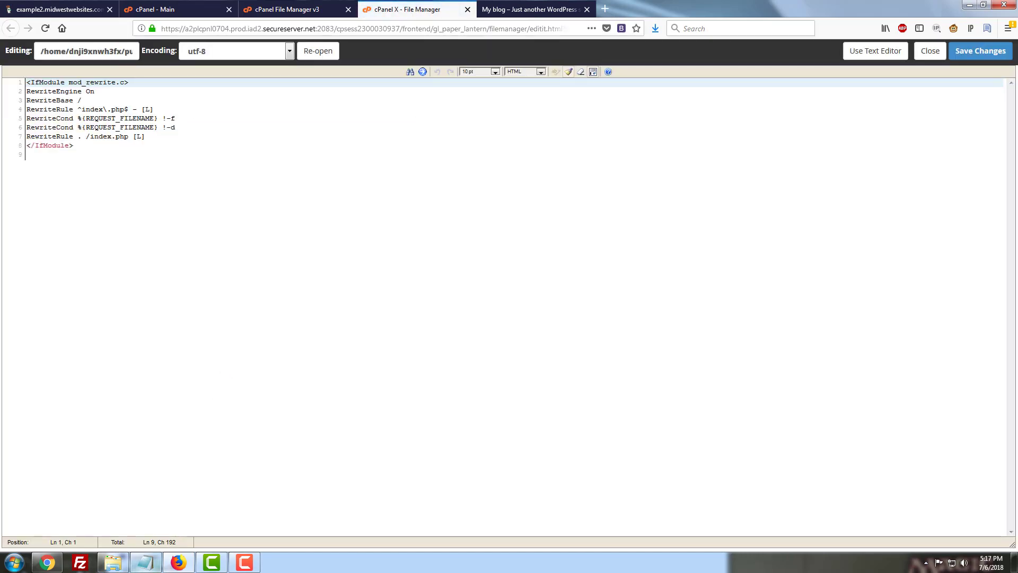
Switch to Notepad and copy the three rewrite lines that redirect HTTP traffic to HTTPS.
mouse_move(149, 564)
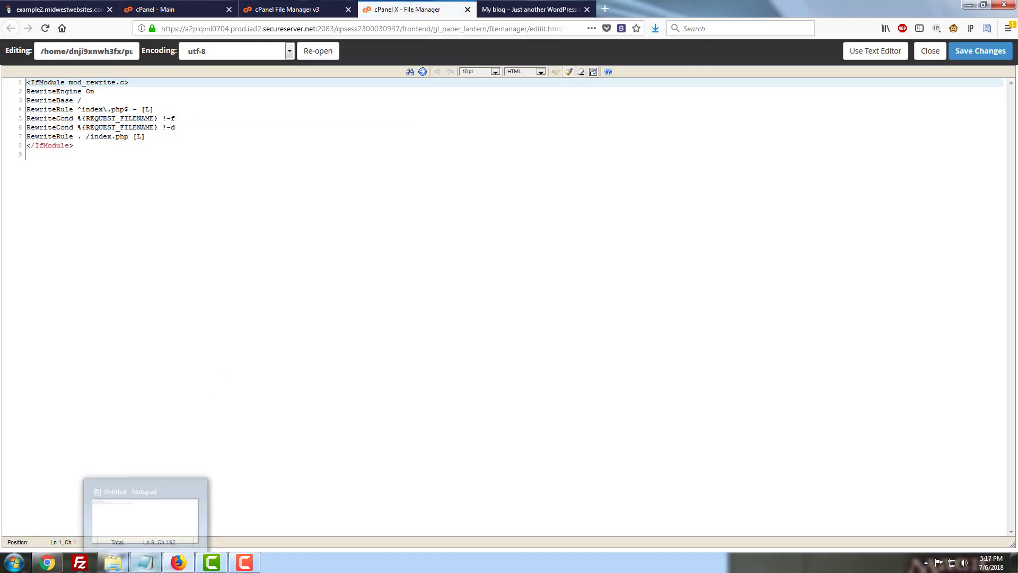
click(156, 563)
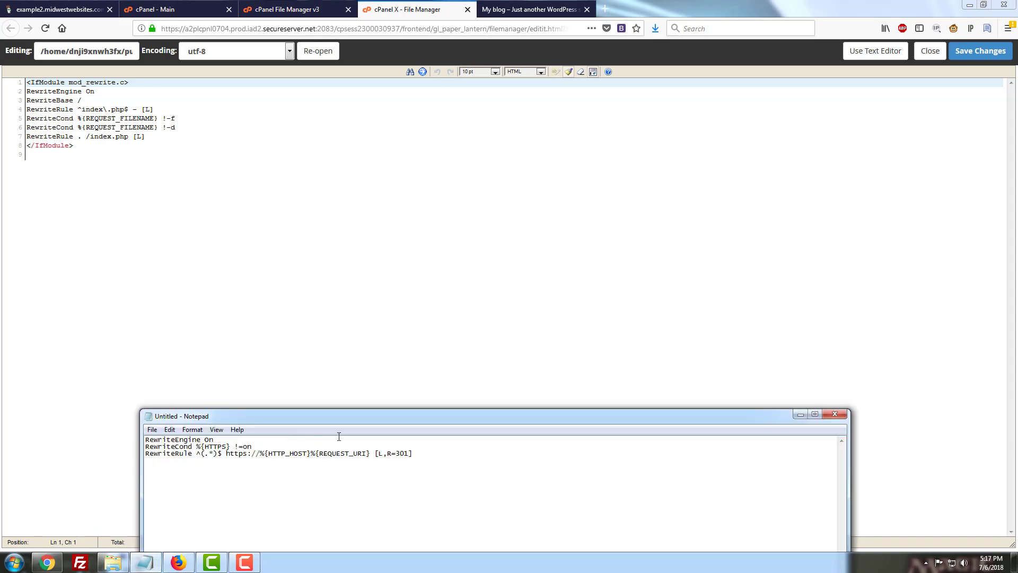
drag(413, 454, 133, 434)
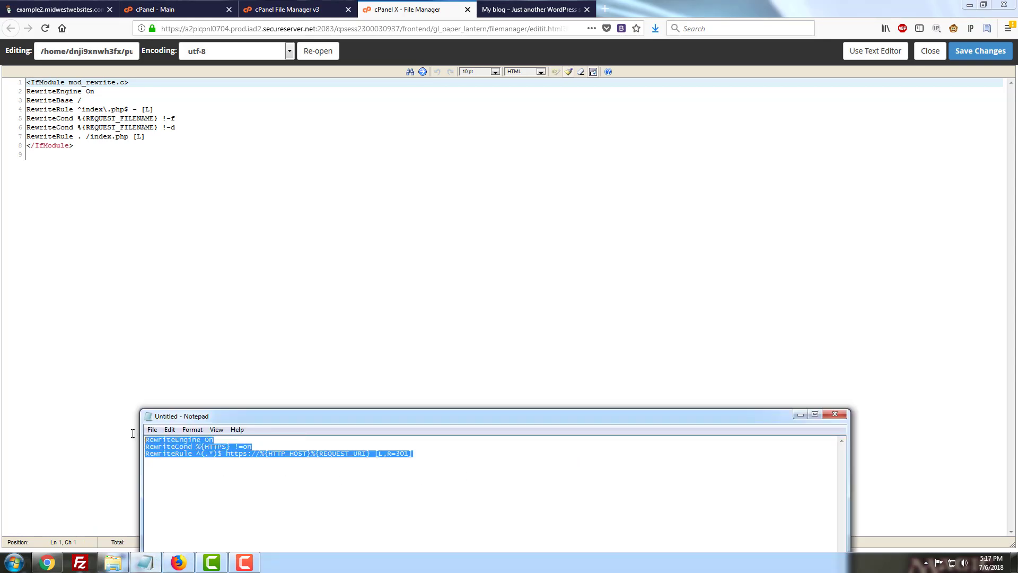
right_click(183, 440)
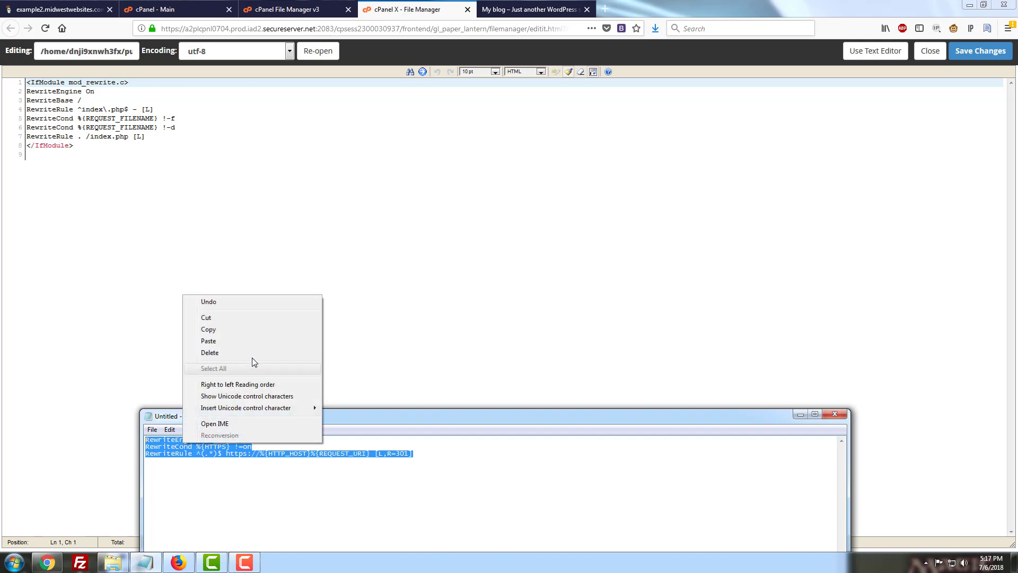
click(241, 331)
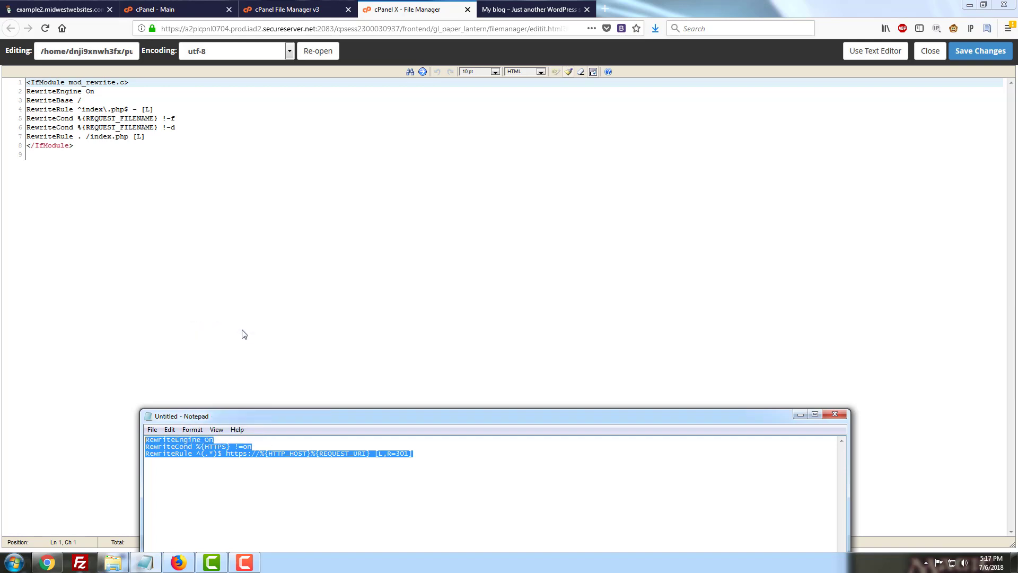
Paste the HTTPS redirect rules after a blank line at the end of .htaccess, remove the trailing empty lines and save the file.
click(231, 205)
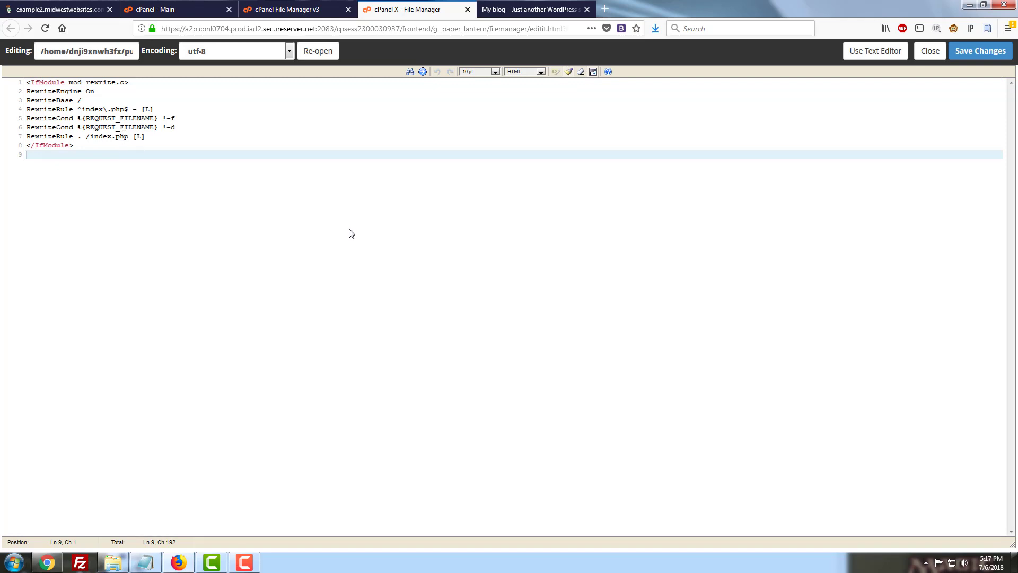
key(Return)
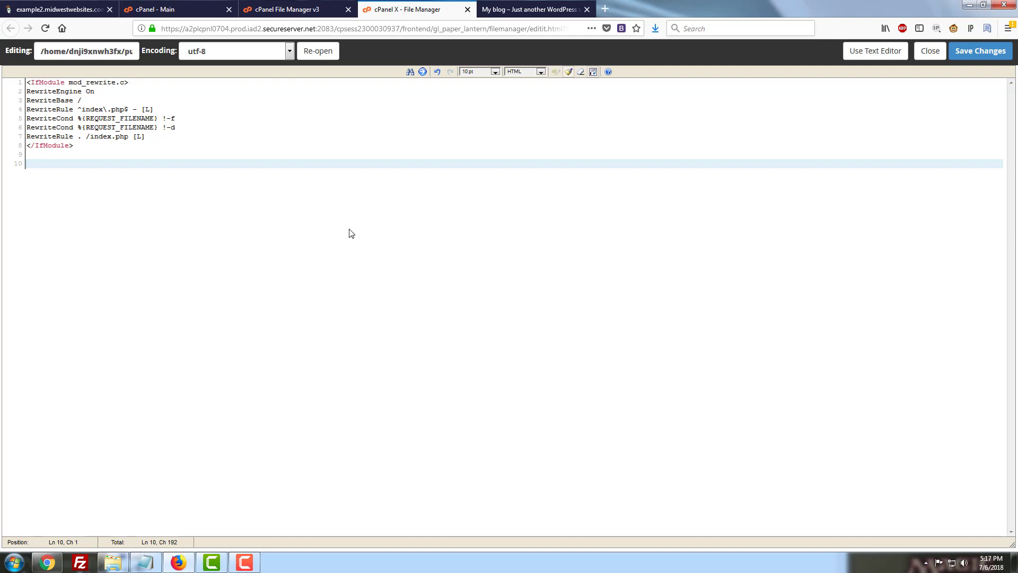
key(ctrl+v)
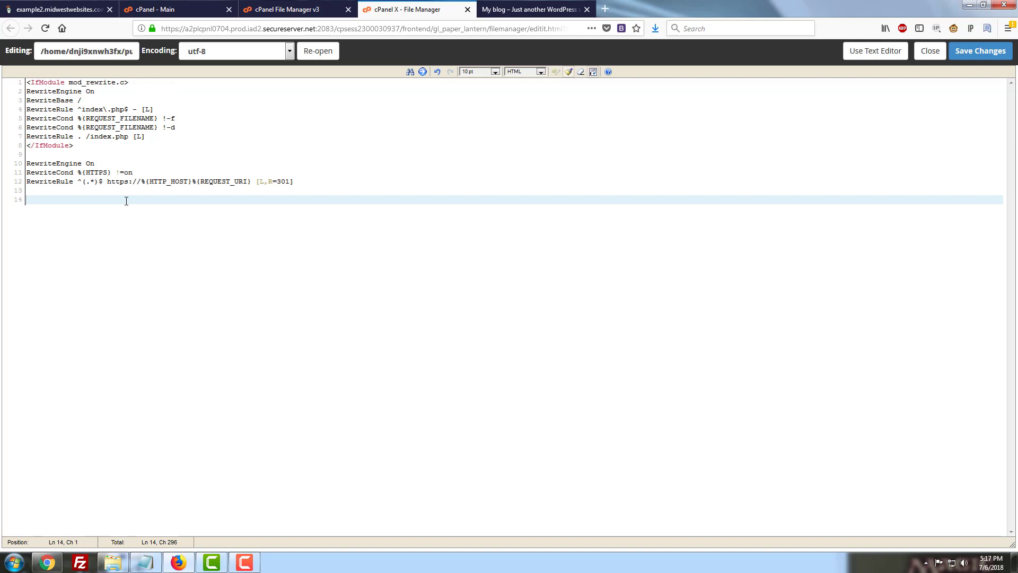
key(BackSpace)
key(BackSpace)
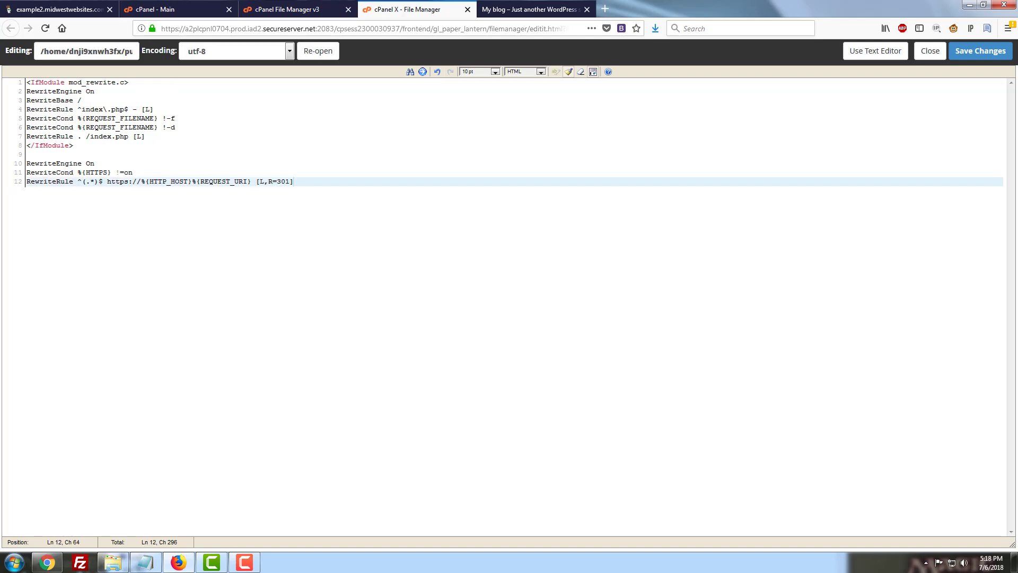
click(981, 51)
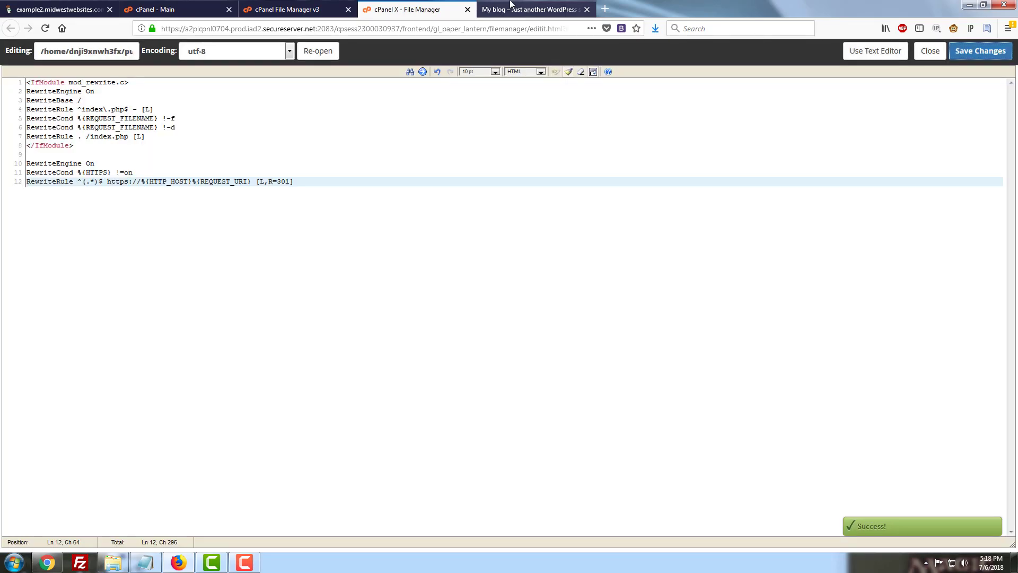
Load example2.midwestwebsites.com in a new browser tab to check whether it redirects to HTTPS.
click(511, 5)
click(606, 8)
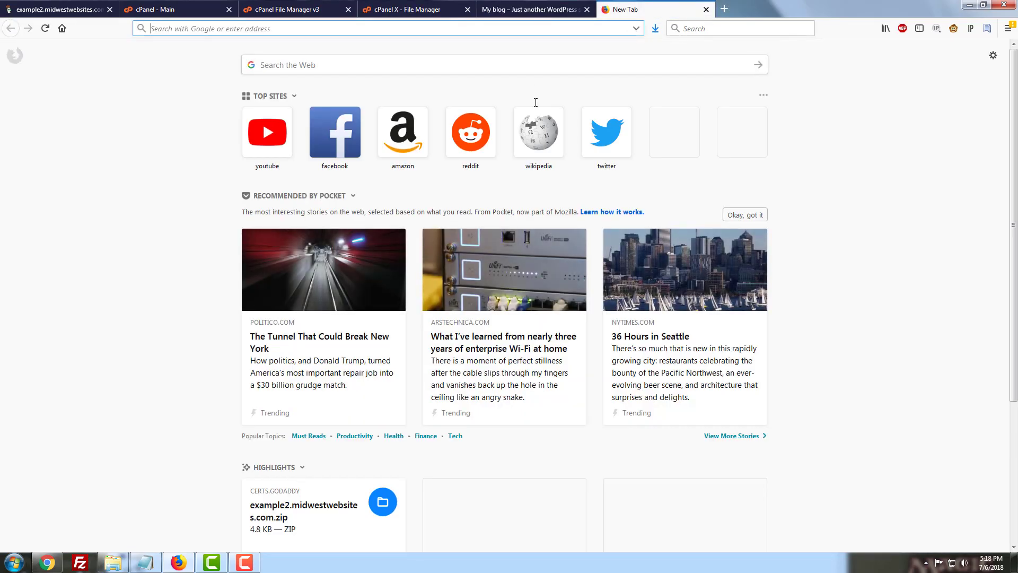
text(example)
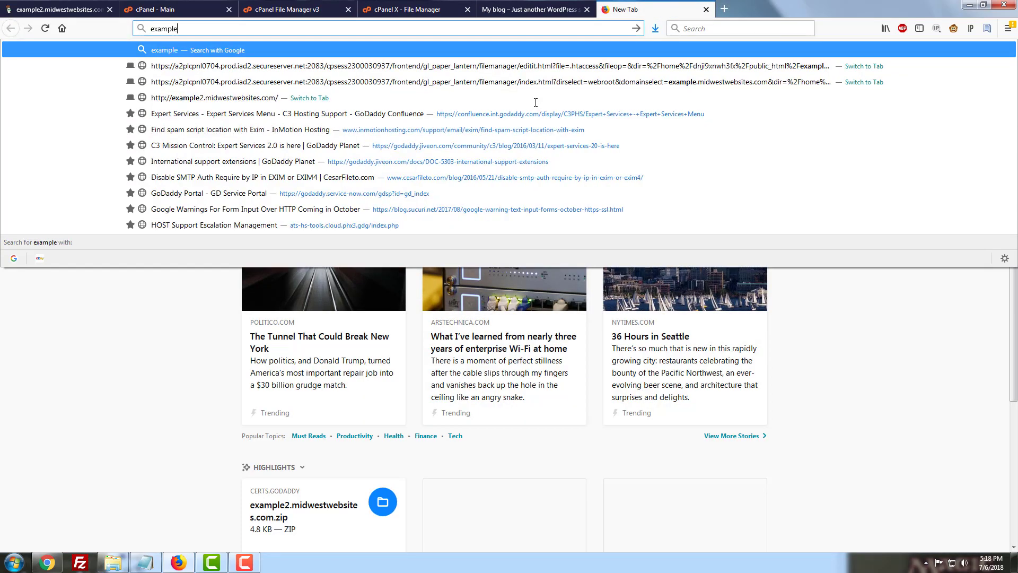
text(2.midwestwe)
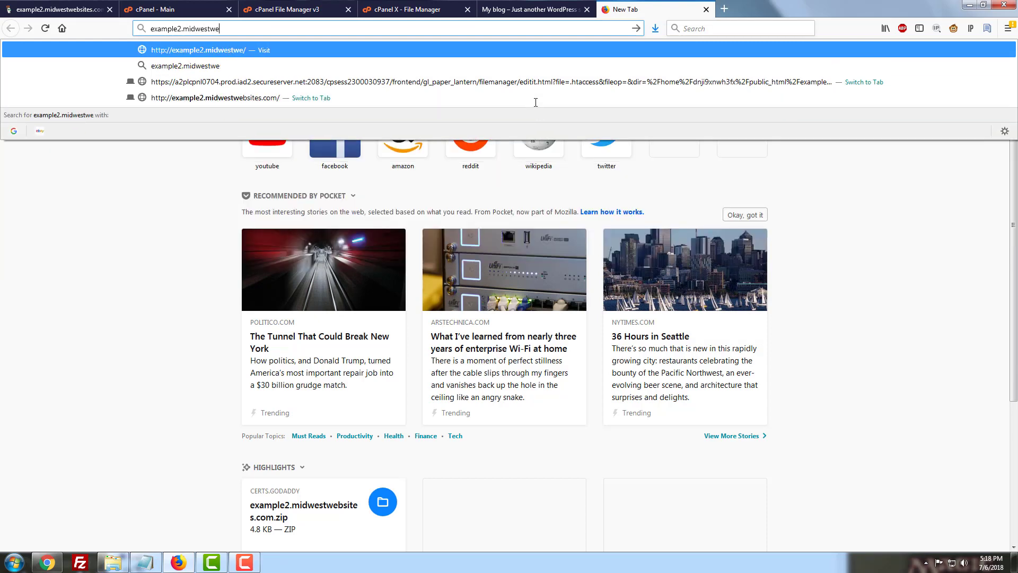
text(bsites.com)
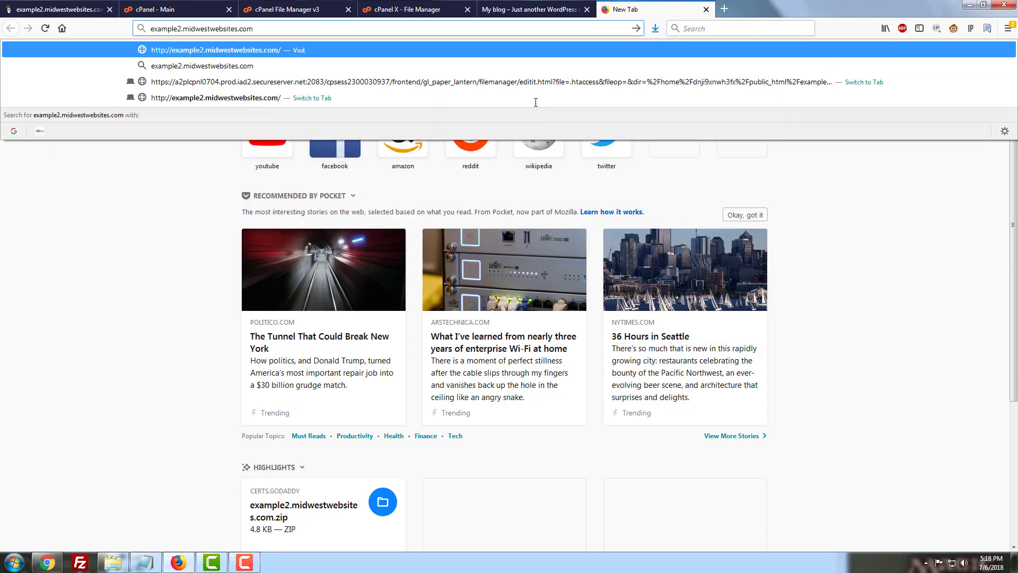
key(Return)
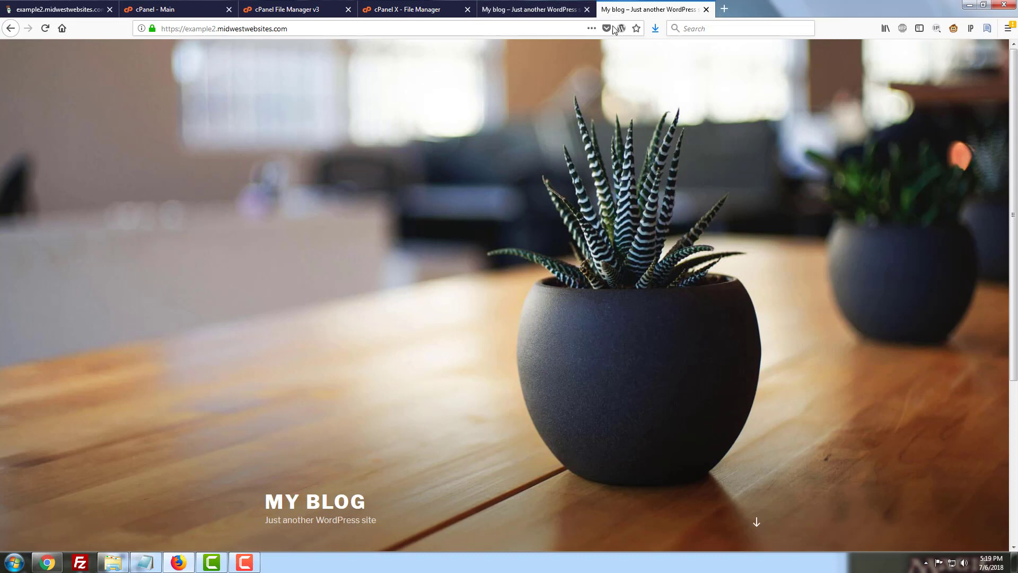
Go to the site's WordPress login page by adding /wp-admin to its address.
click(366, 26)
click(370, 27)
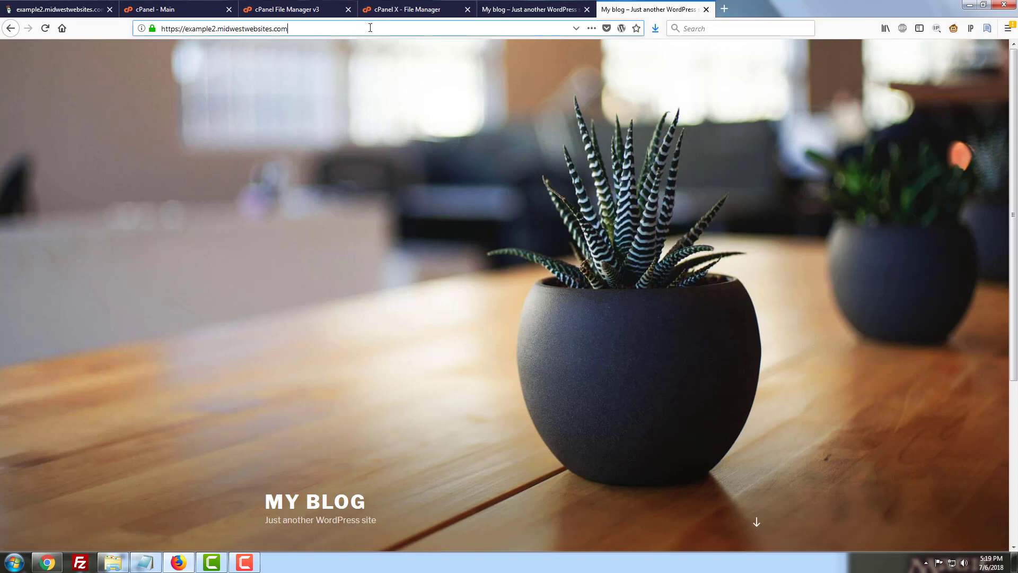
text(/wp-admi)
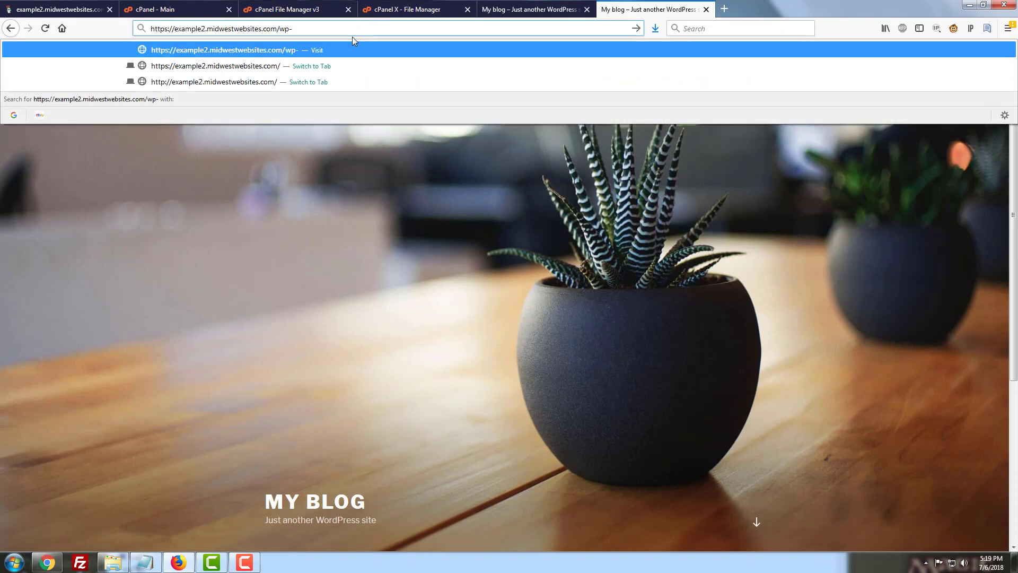
text(n)
key(Return)
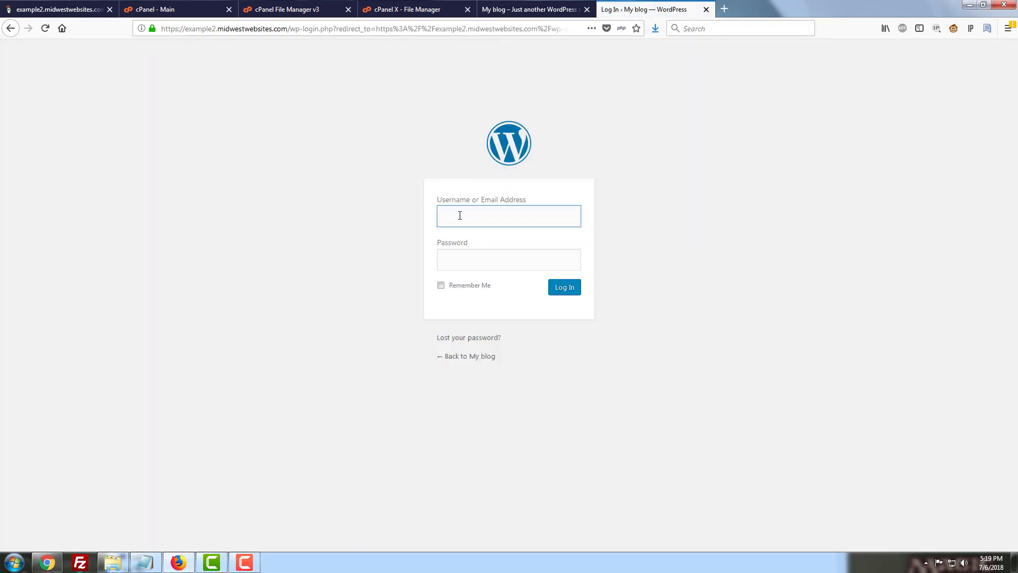
Log in to the WordPress admin with the account username and password.
text(examplesite)
key(Tab)
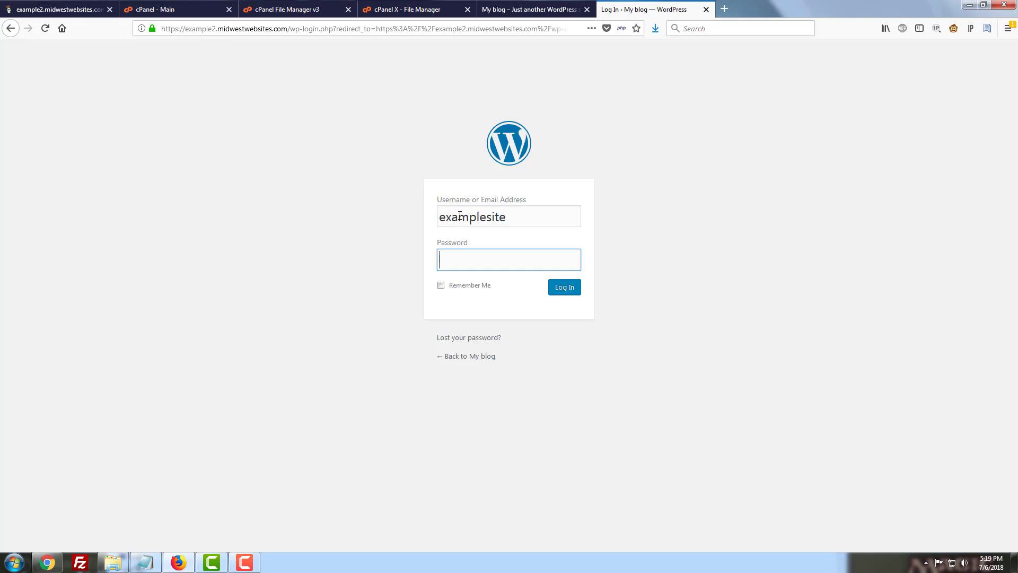
text(****************)
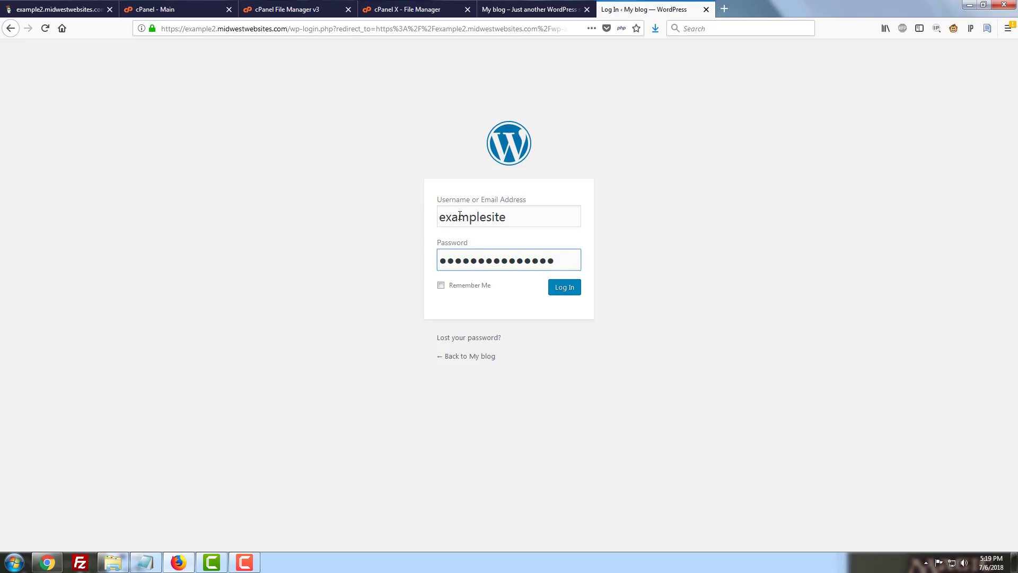
key(Return)
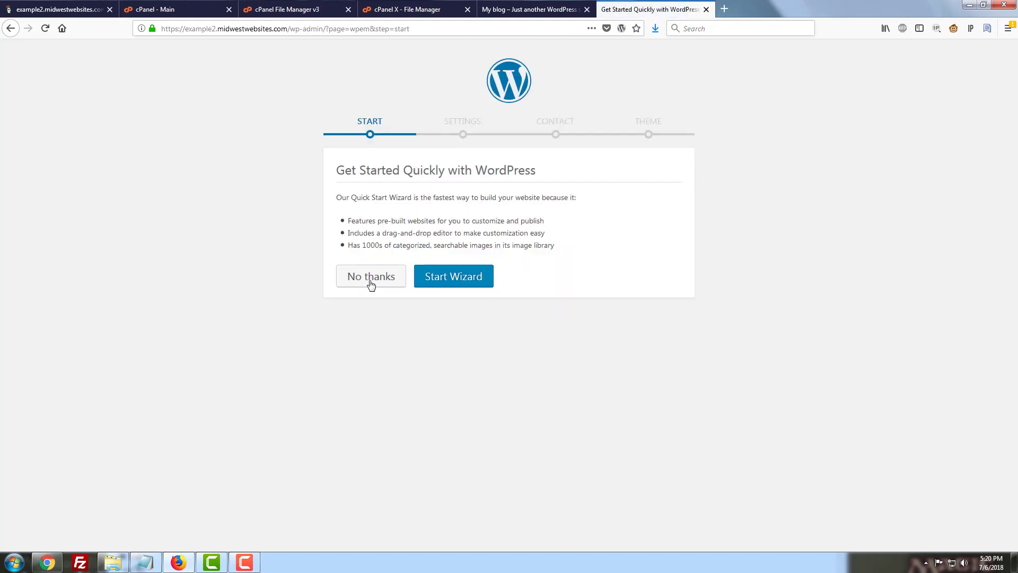
Decline the WordPress Quick Start Wizard and dismiss the Personal Data and Privacy notice on the dashboard.
click(372, 285)
click(539, 245)
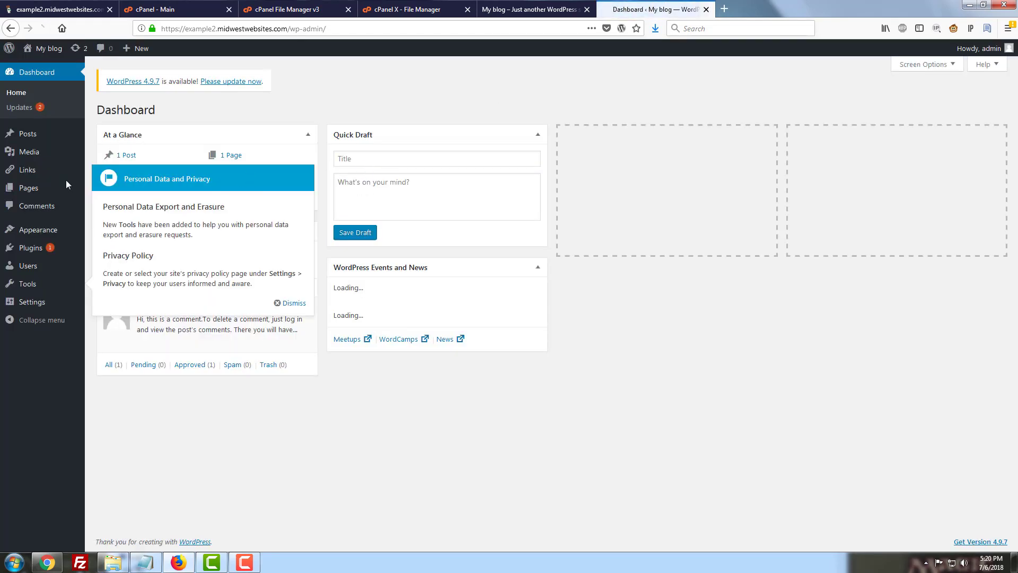
click(300, 307)
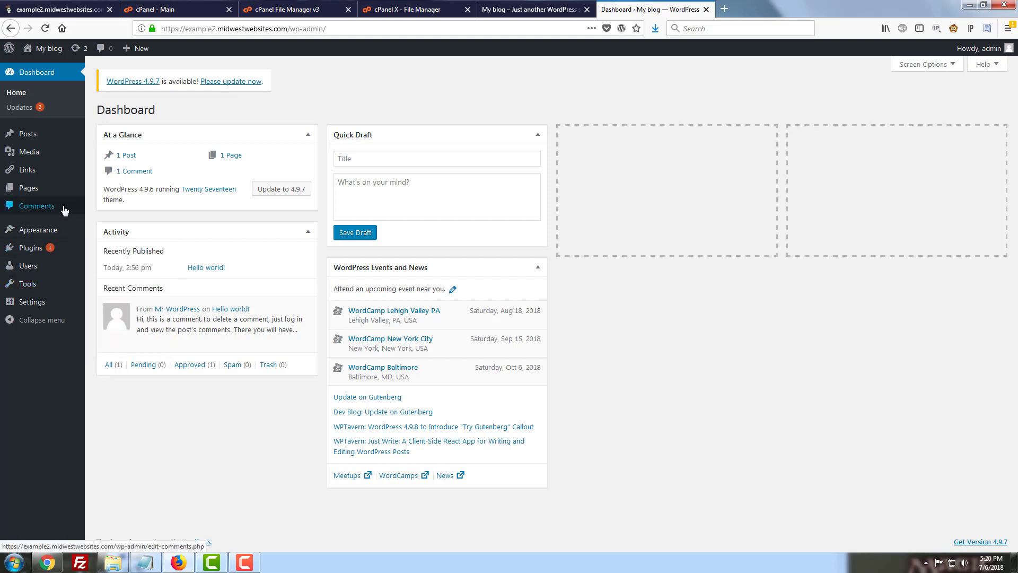
mouse_move(43, 241)
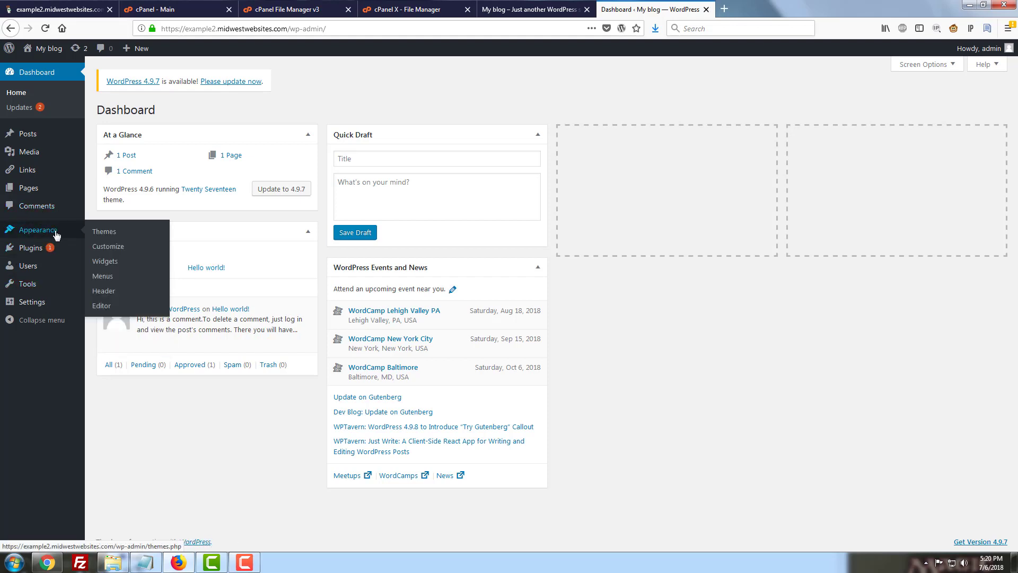
mouse_move(40, 305)
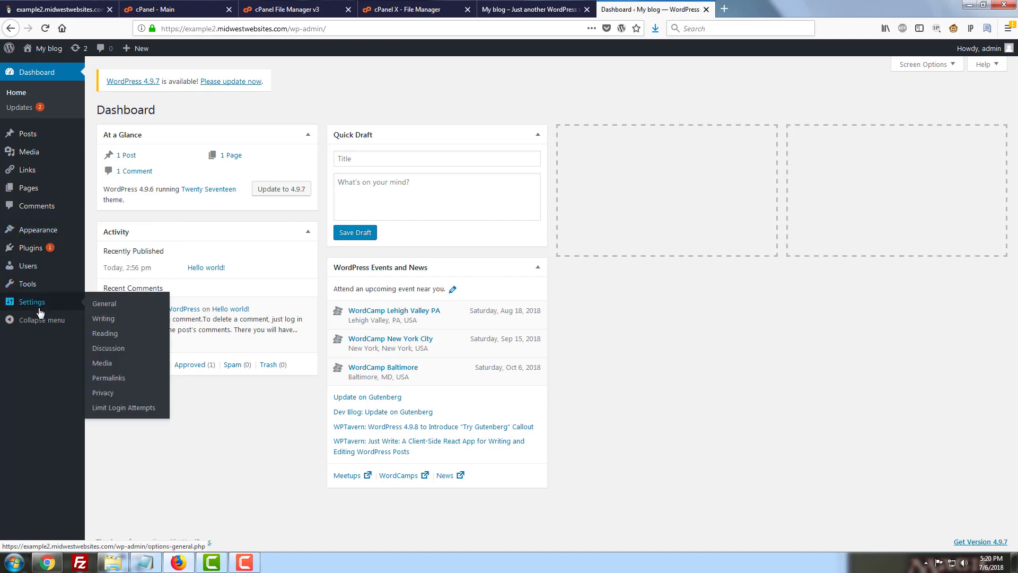
click(105, 312)
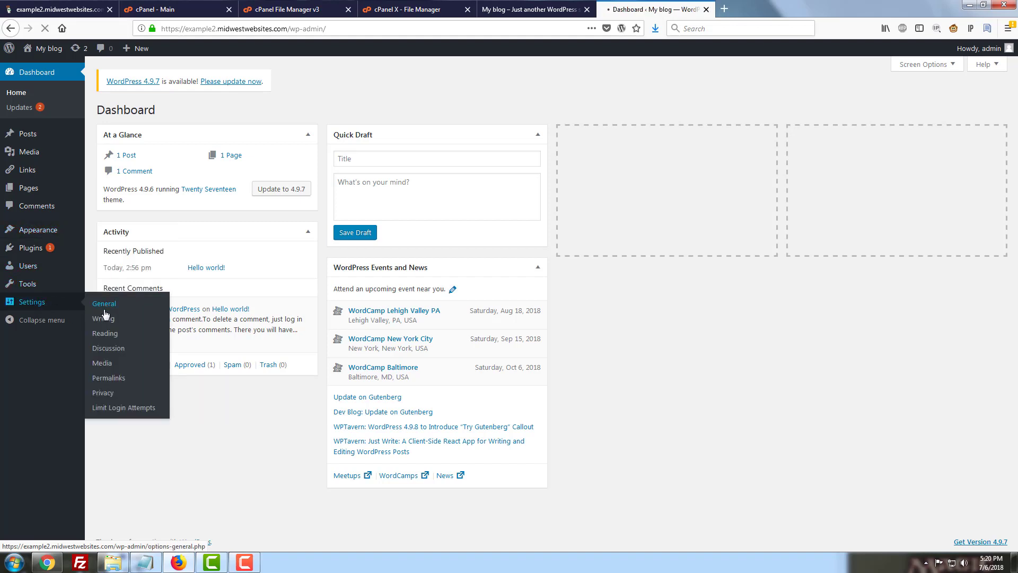
click(234, 215)
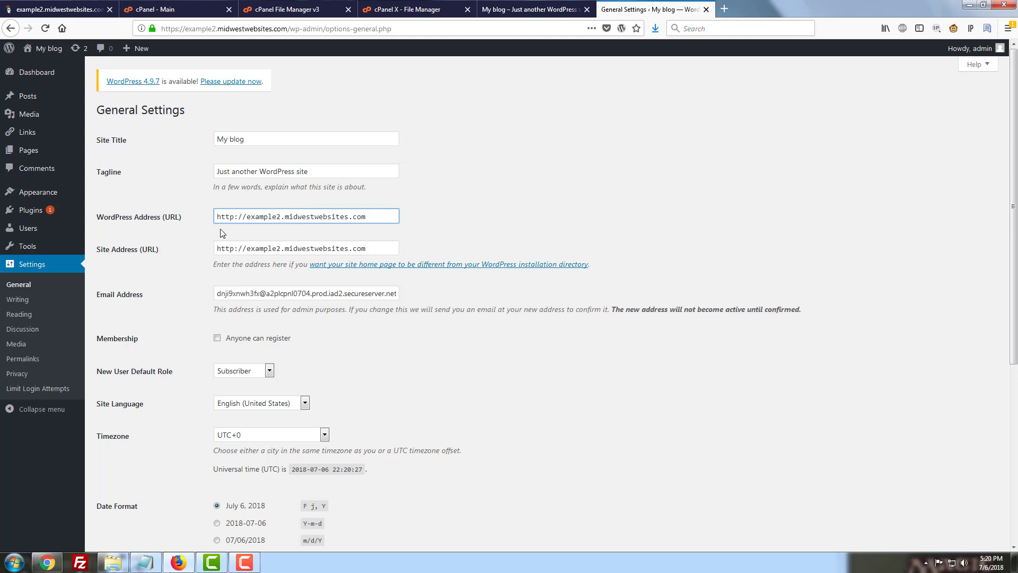
text(s)
click(237, 247)
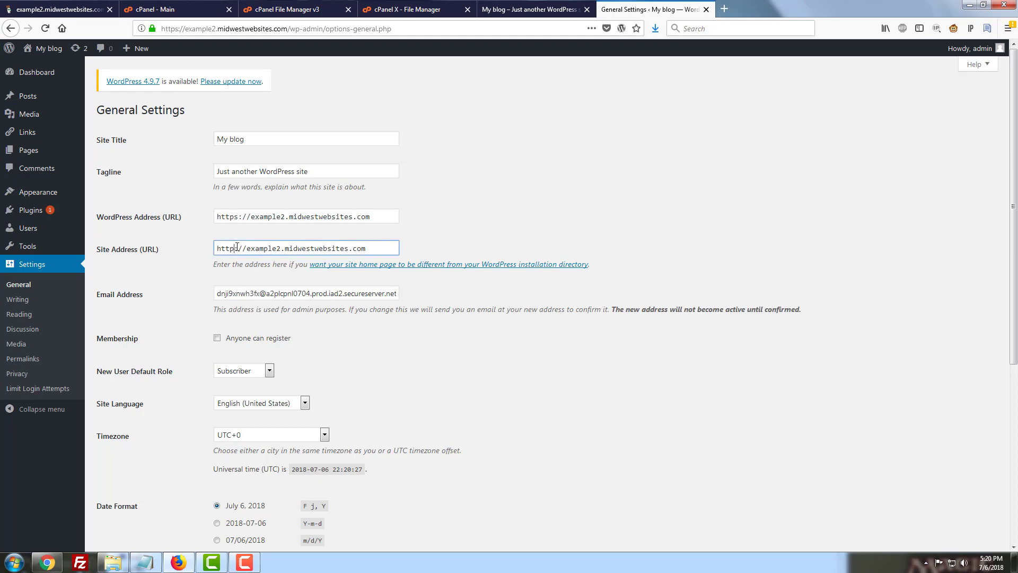
text(s)
click(242, 217)
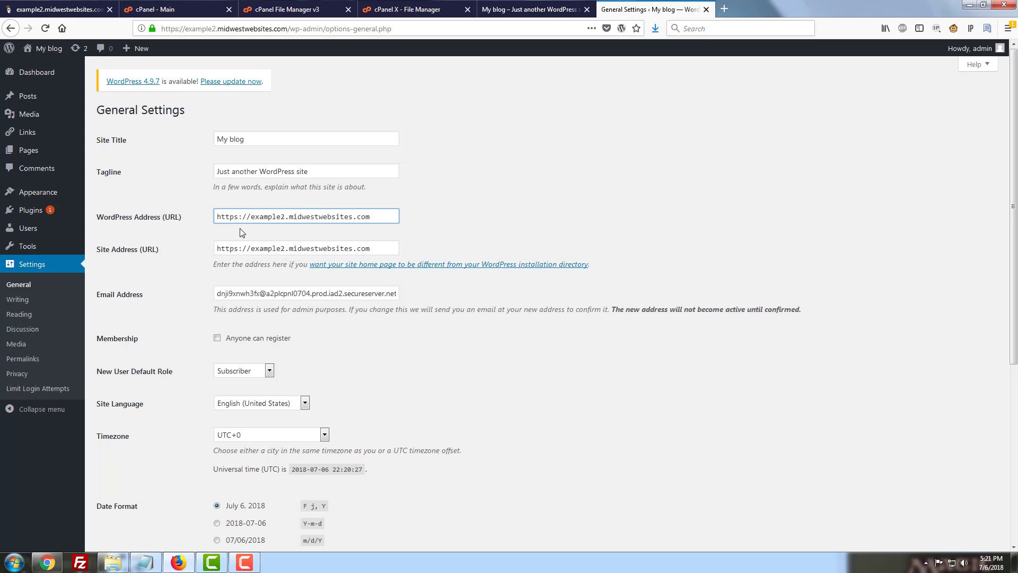
Switch to cPanel, search for ssl and open the SSL/TLS page for managing SSL sites to review the installed websites.
click(292, 7)
click(142, 9)
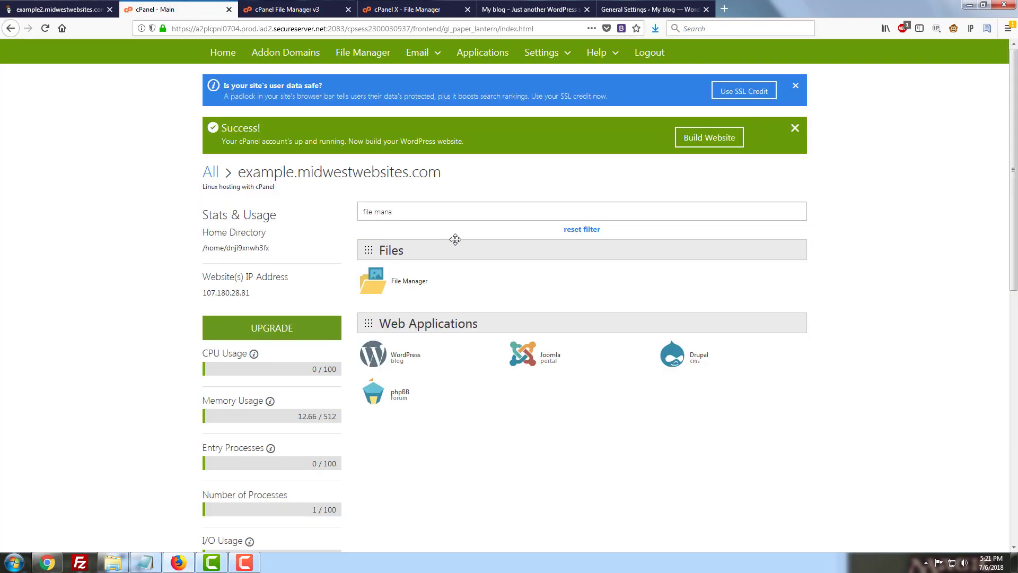
triple_click(459, 216)
text(ssl)
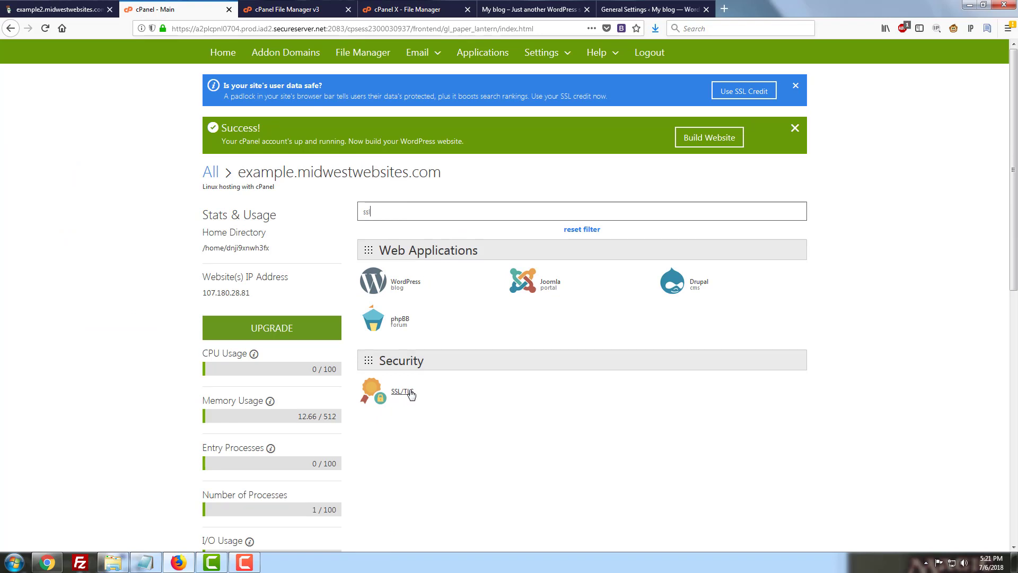
click(409, 392)
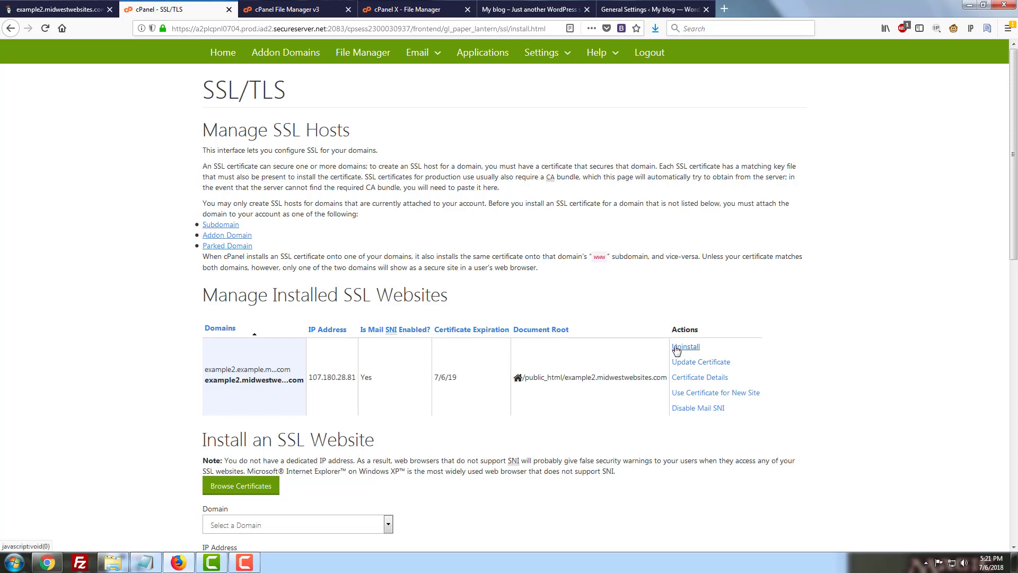
Return to the SSL/TLS overview and view the certificates stored on the server.
right_click(80, 176)
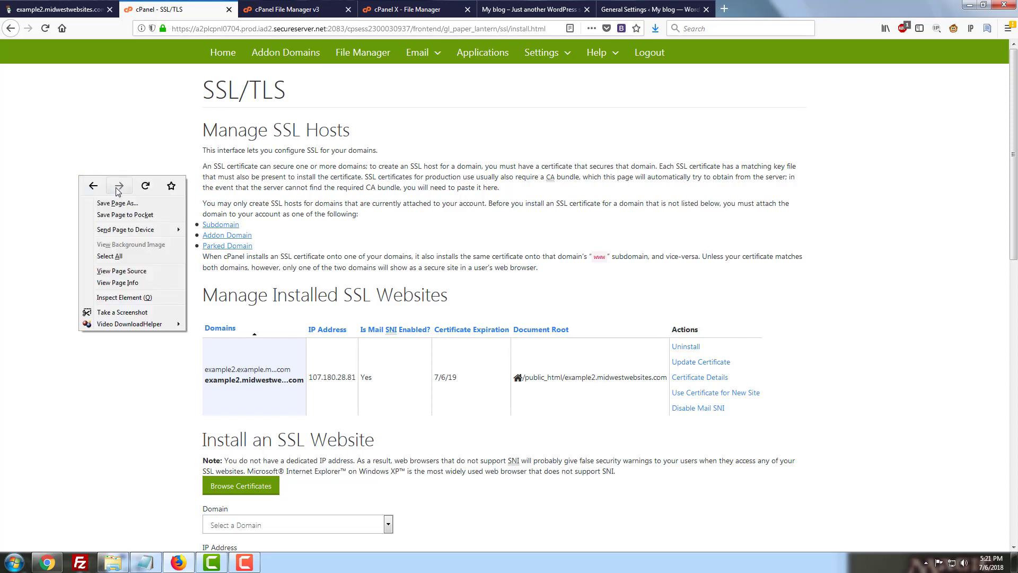
click(93, 187)
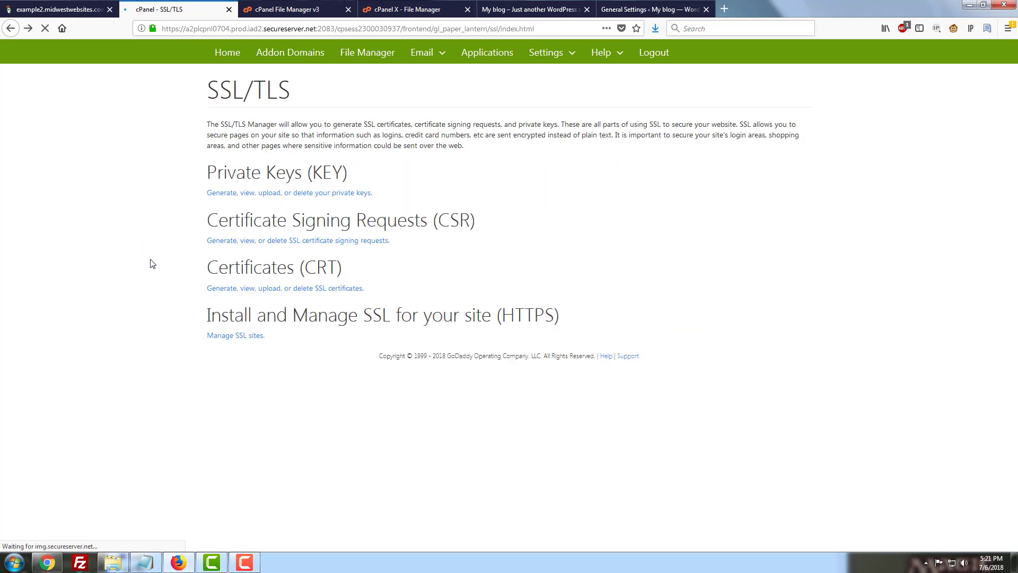
click(251, 289)
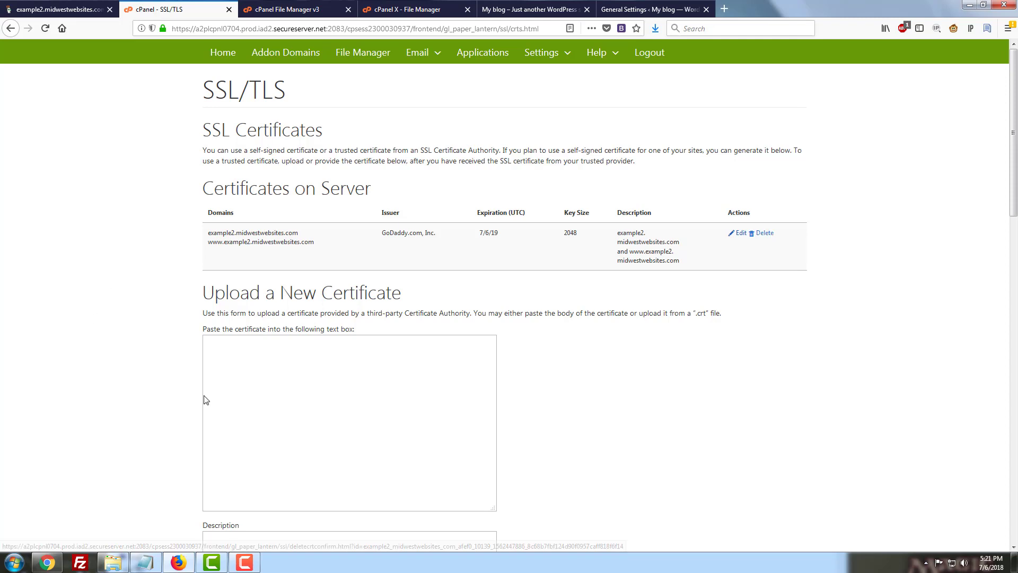
Go back to the WordPress admin and search for "ssl" among the new plugins available to install.
click(399, 8)
click(518, 6)
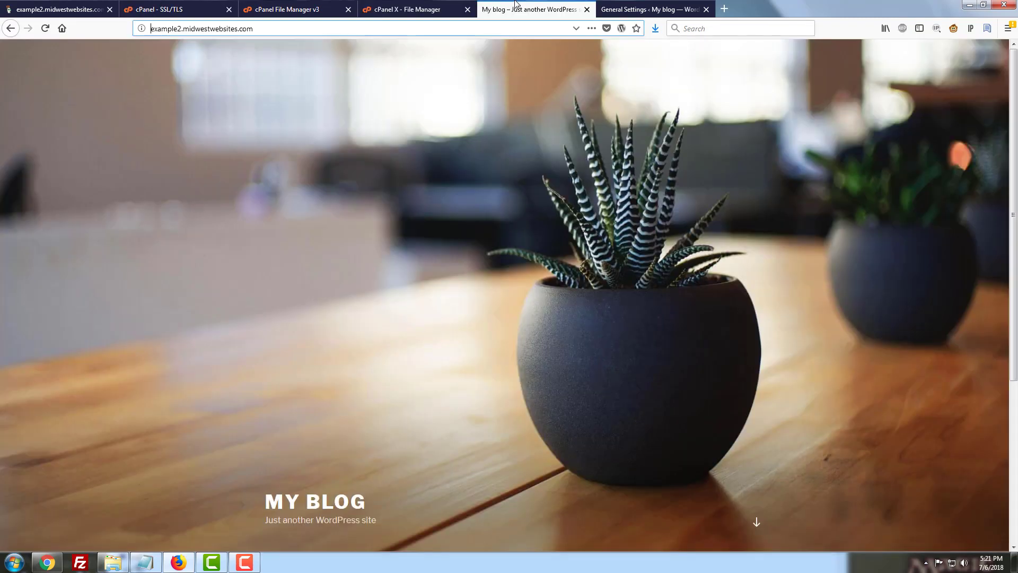
click(629, 7)
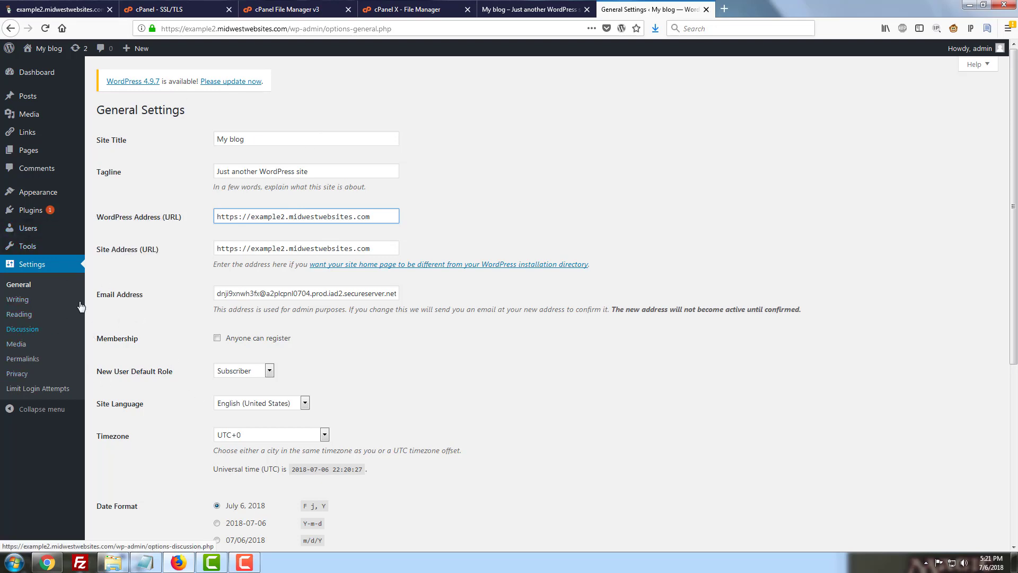
mouse_move(33, 218)
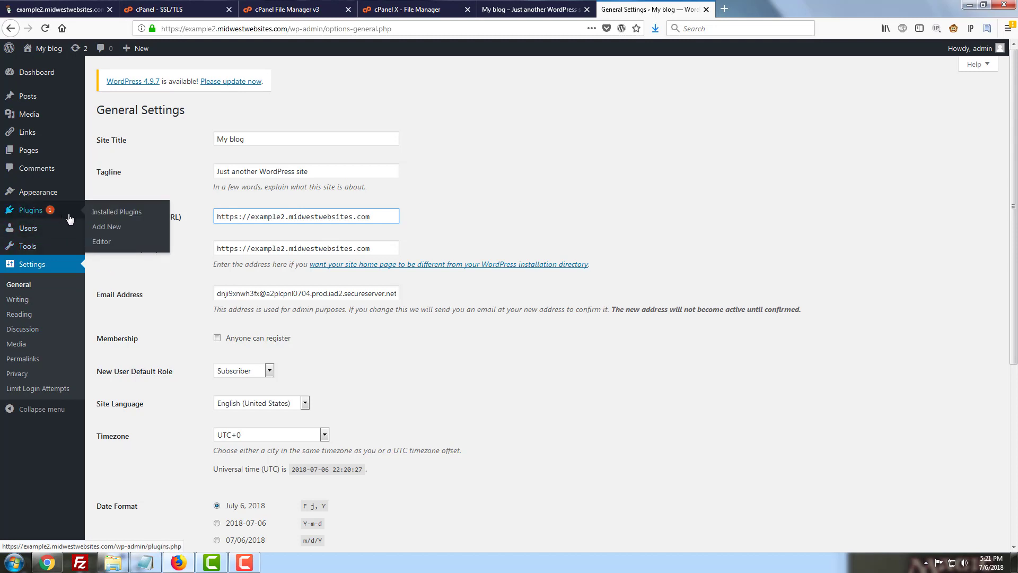
click(49, 212)
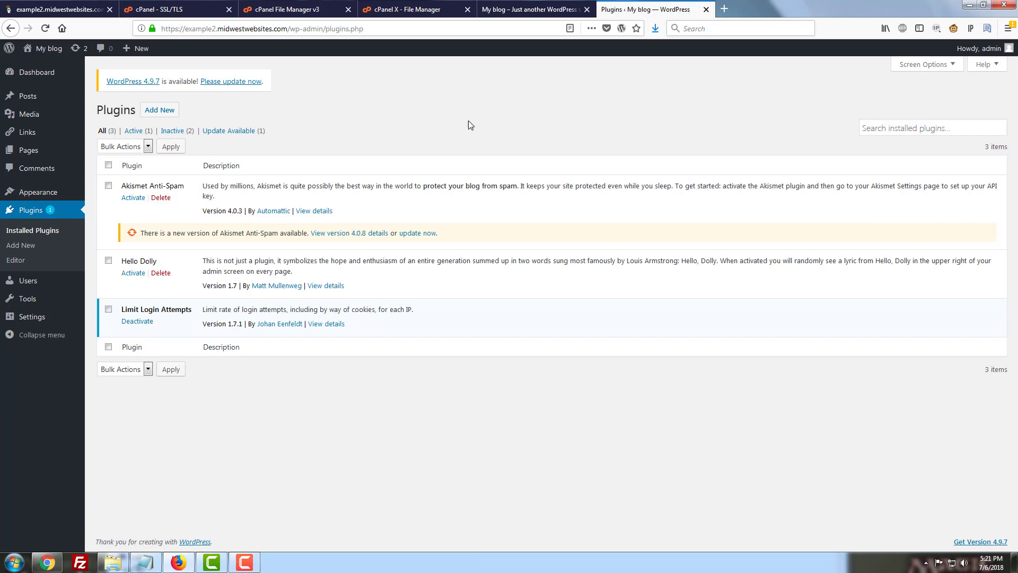
click(172, 114)
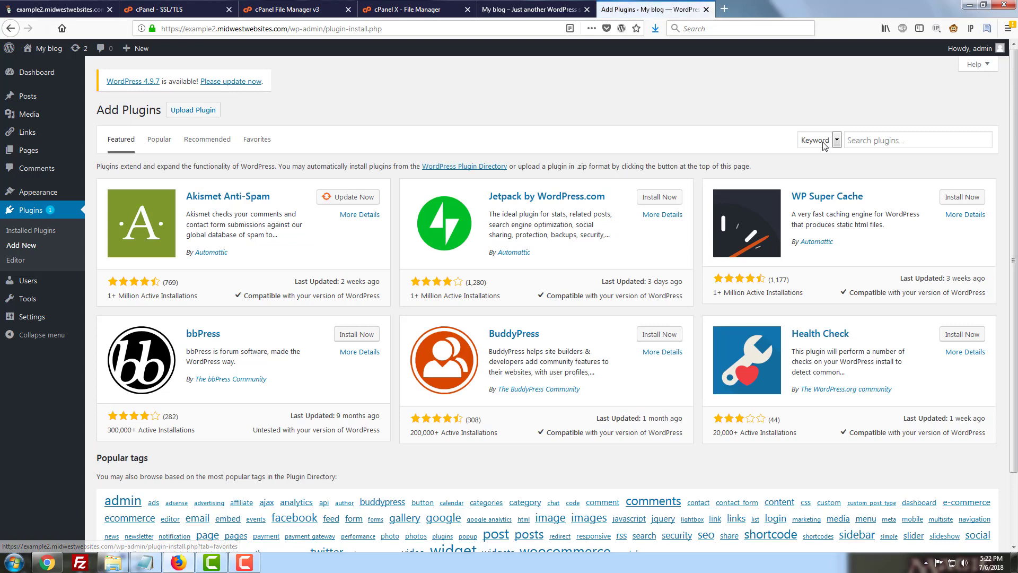
click(876, 144)
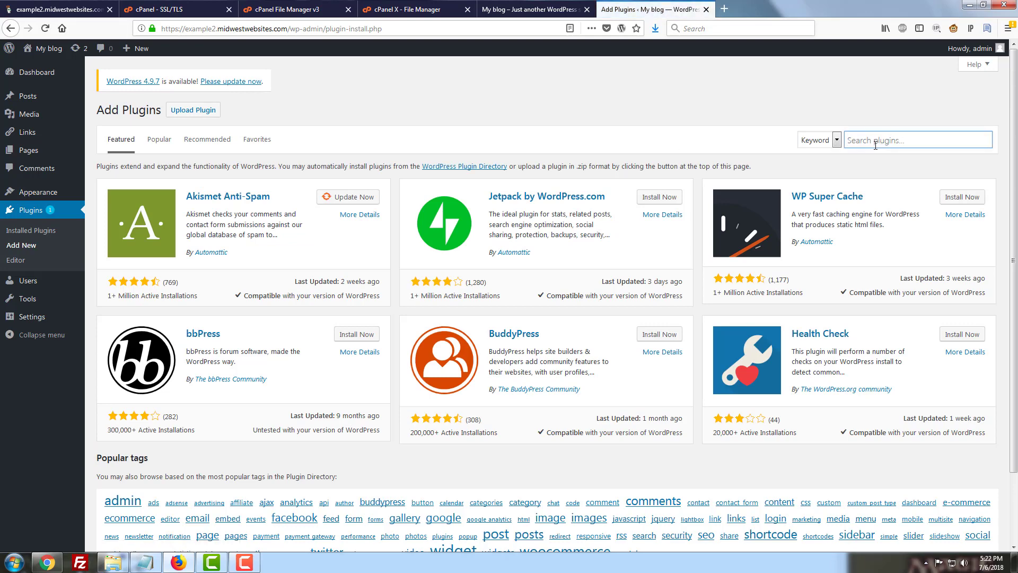
text(ssl)
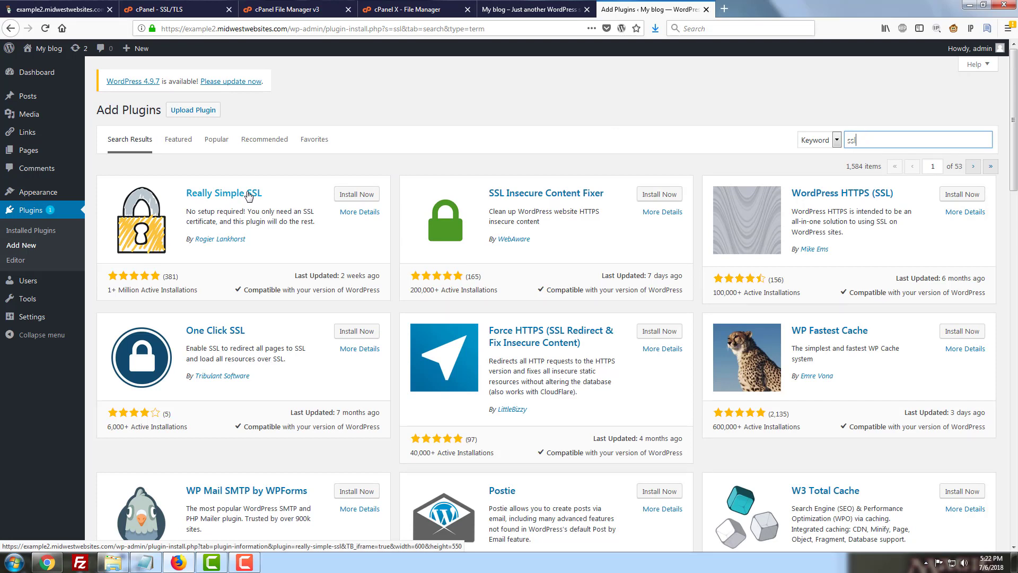
Install and activate the Really Simple SSL plugin, then activate SSL for the site with rewrite rules flushed on activation.
click(351, 194)
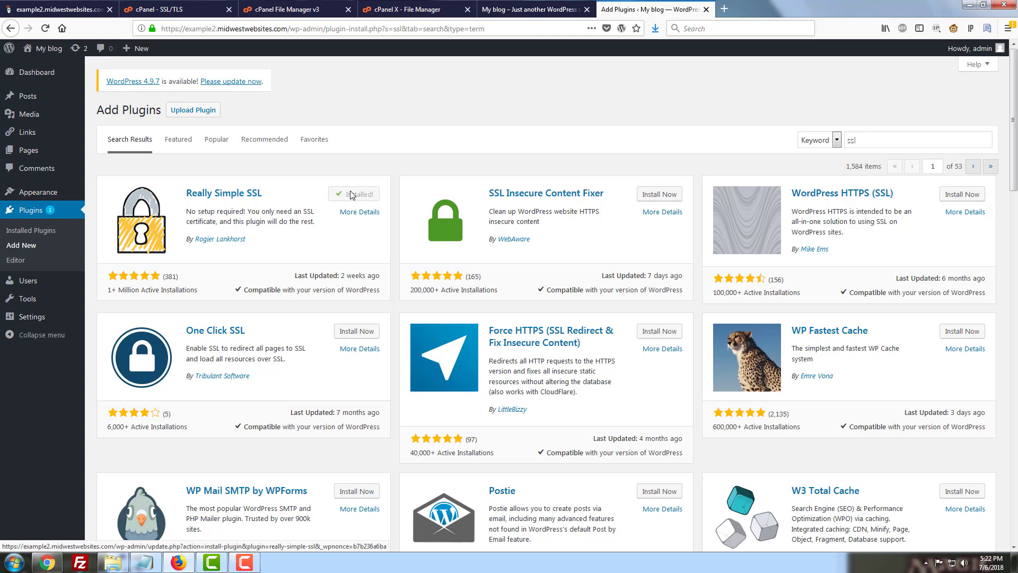
click(362, 194)
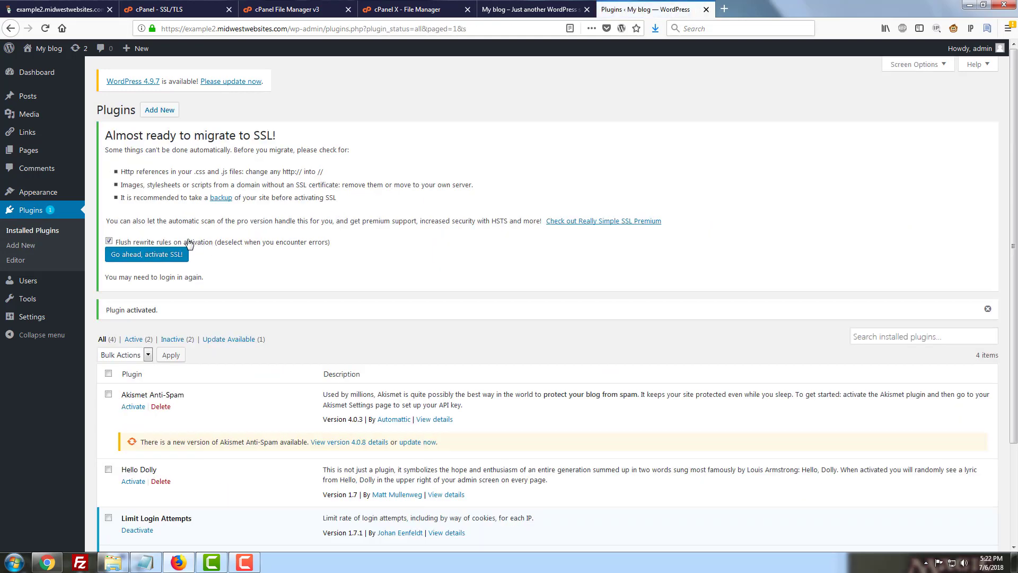
click(173, 256)
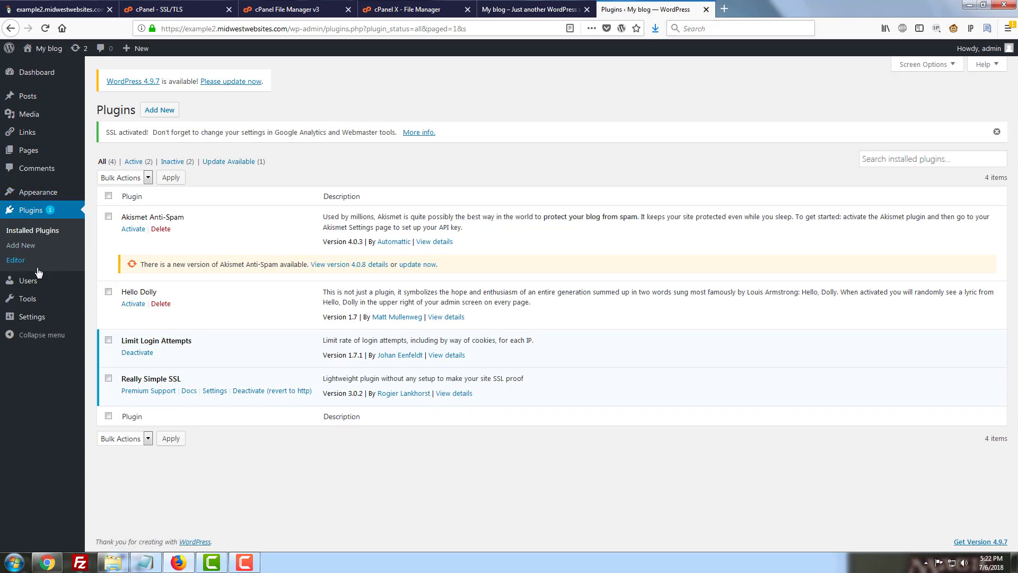
Open the general settings, logging back in with the account username and password, and check the WordPress and site addresses.
mouse_move(52, 325)
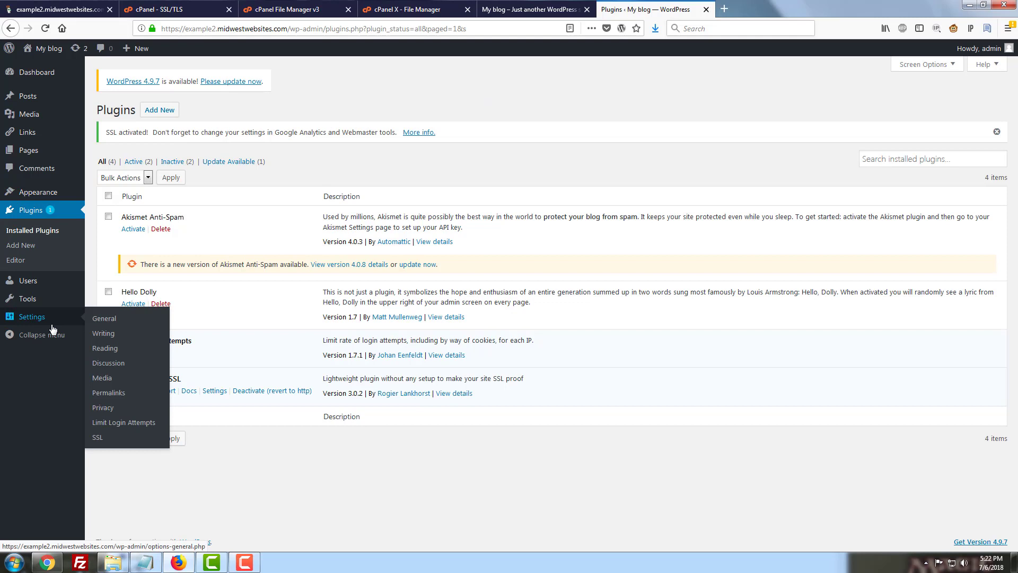
click(95, 322)
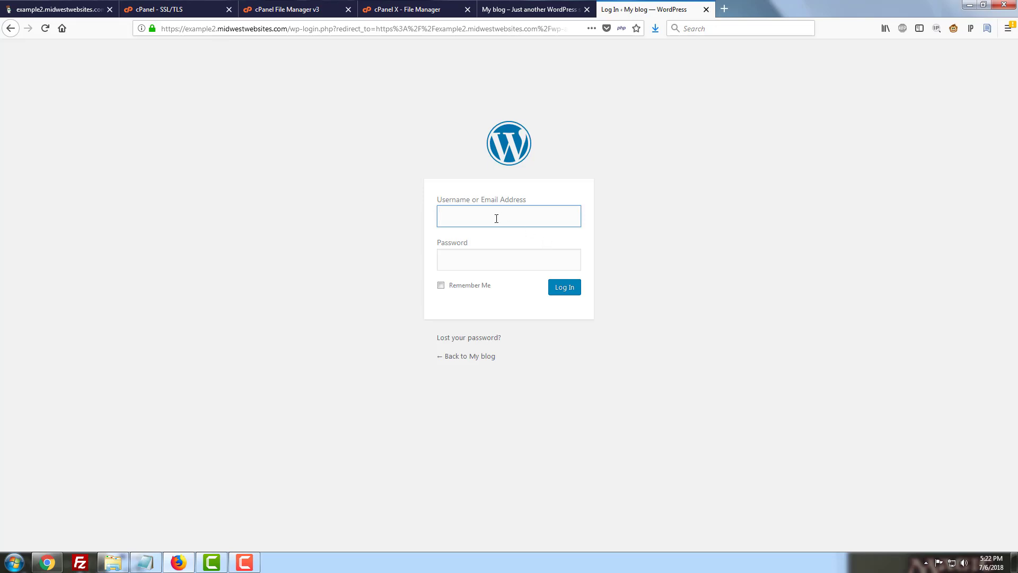
text(examplesite)
key(Tab)
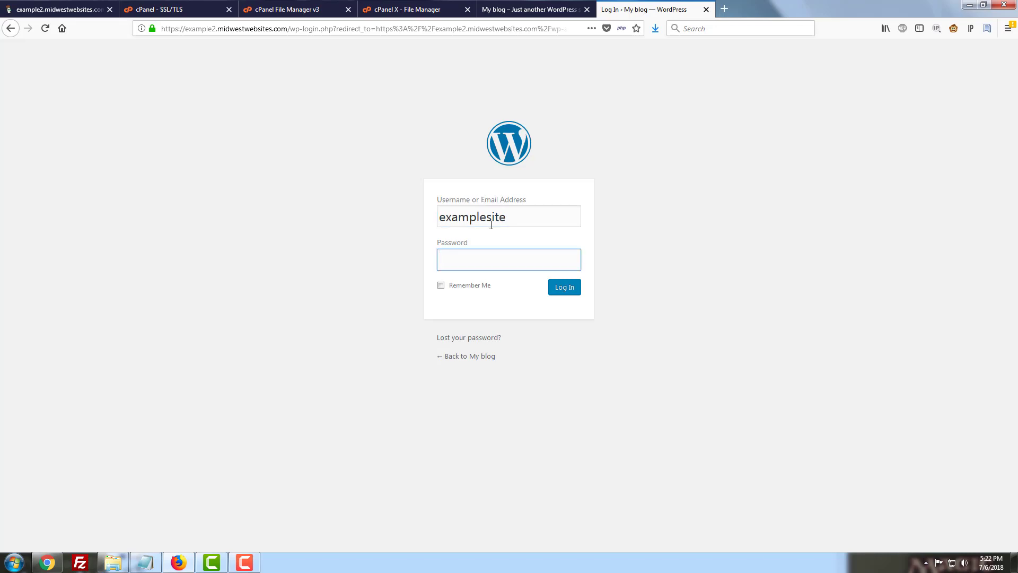
text(•••••••••••••••)
key(Return)
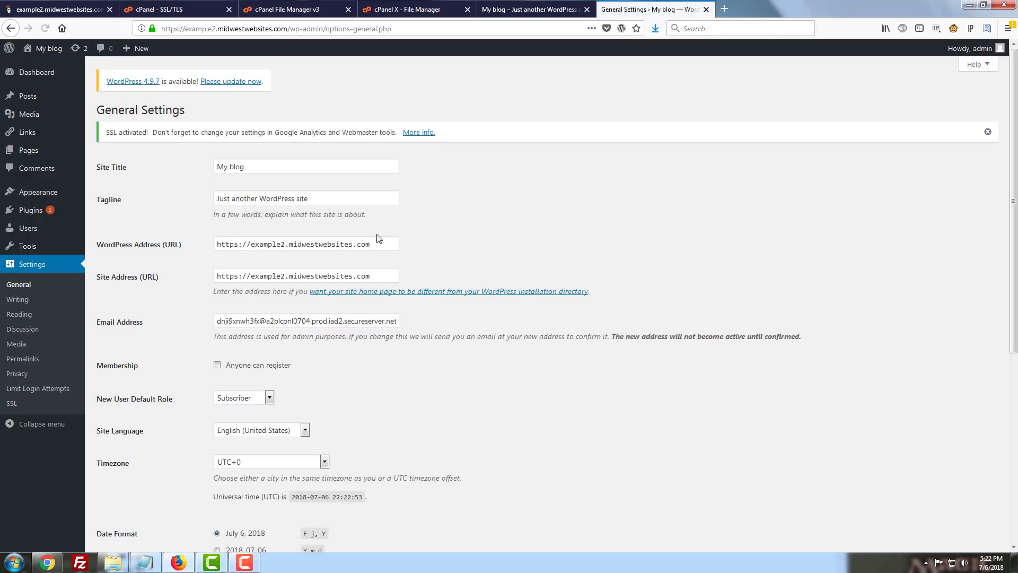
click(235, 242)
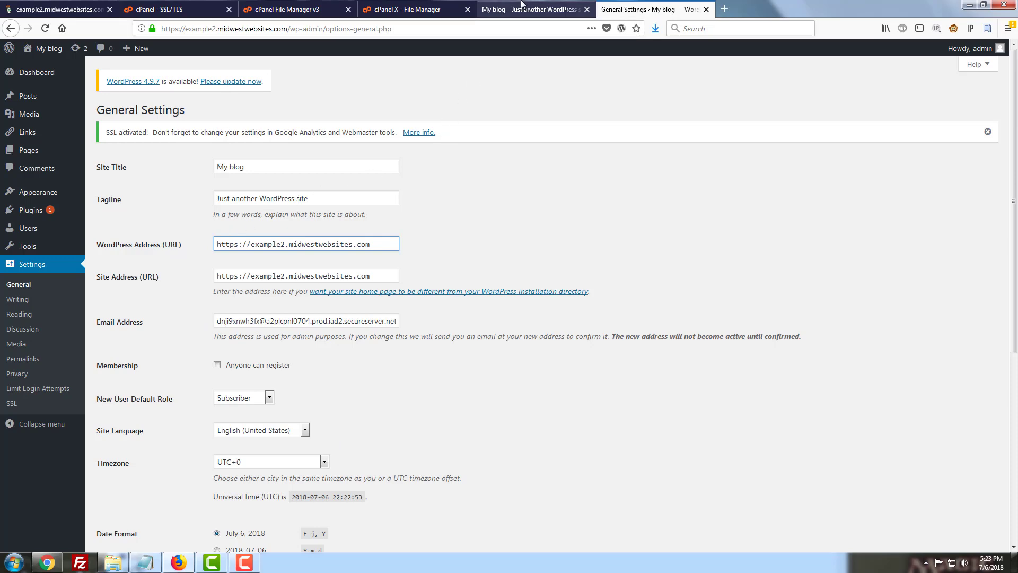
Switch to the already open blog page and inspect its source down to the script links to check their protocol.
click(399, 6)
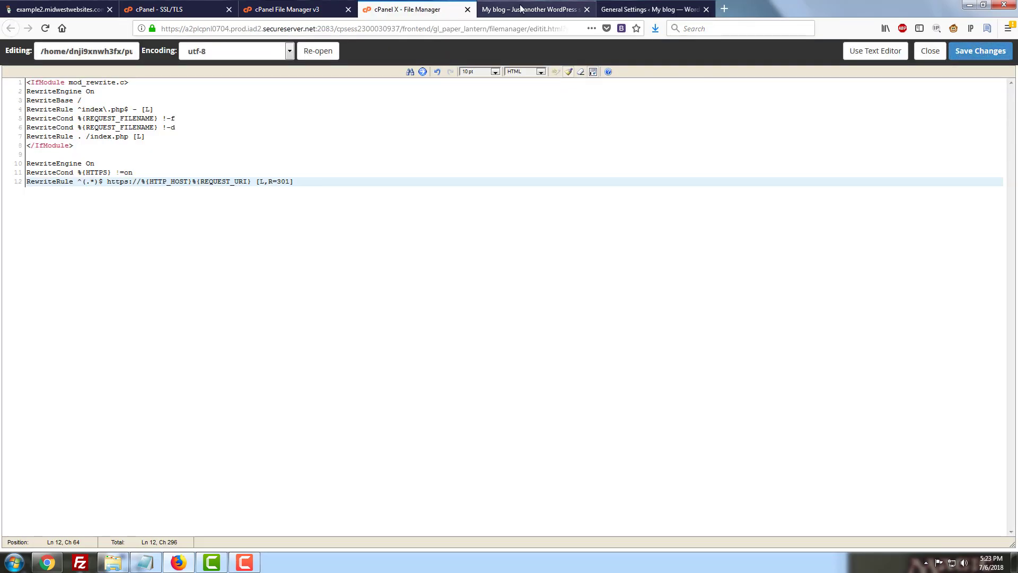
click(531, 9)
scroll(397, 393, down, 4)
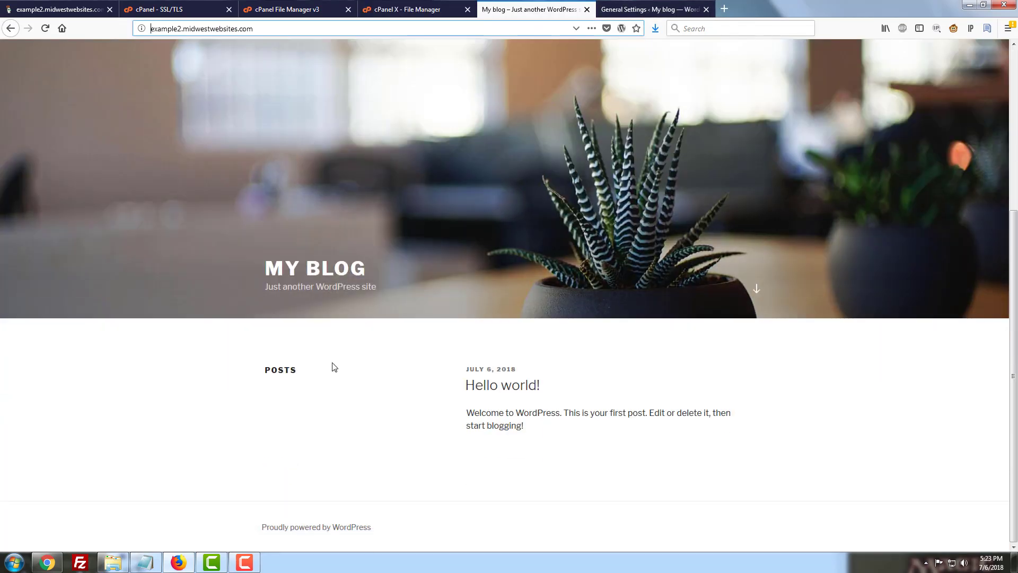
right_click(465, 365)
click(510, 487)
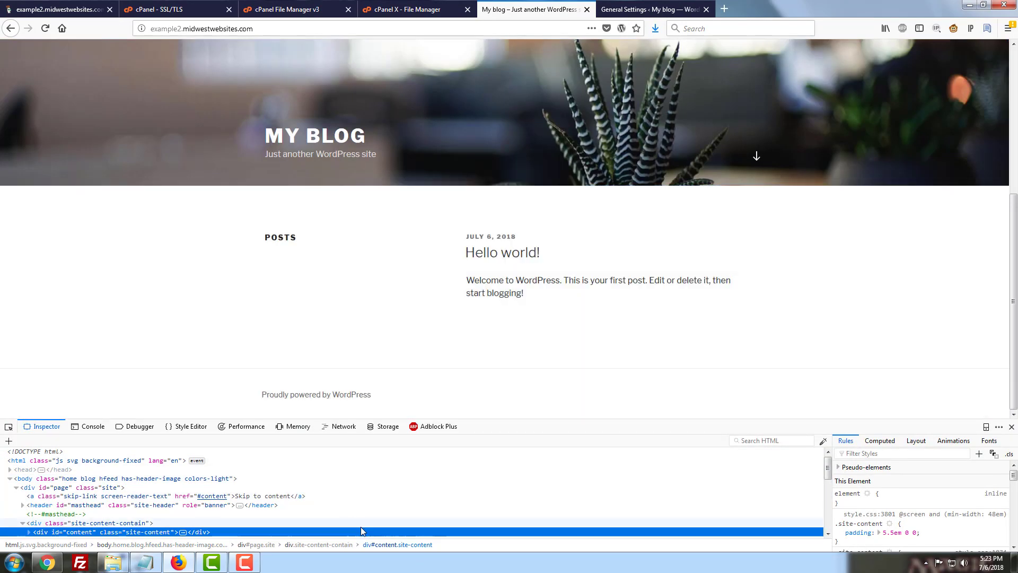
scroll(360, 527, down, 5)
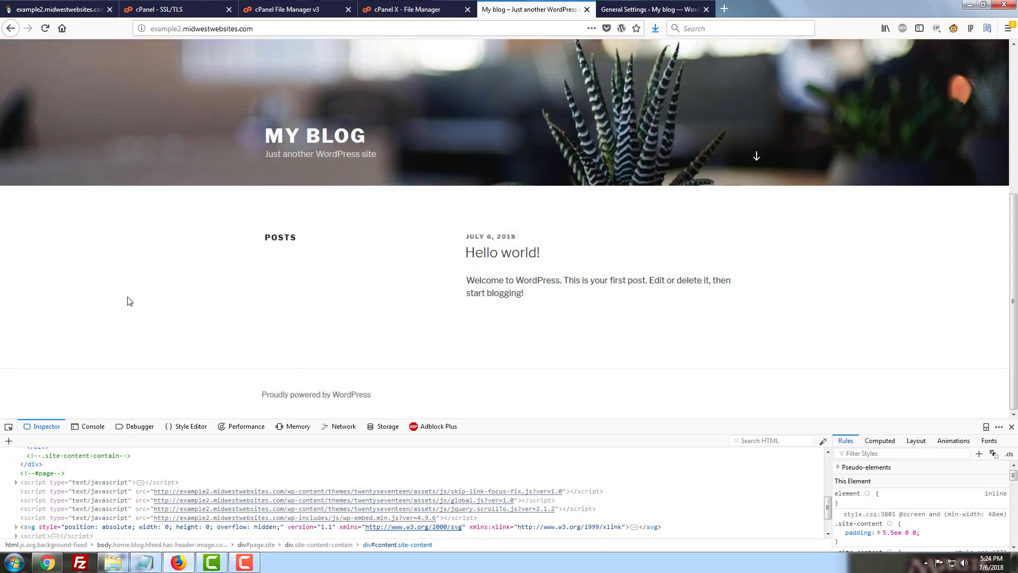
Reload the blog page and examine the script URLs in its source again for HTTPS.
key(F5)
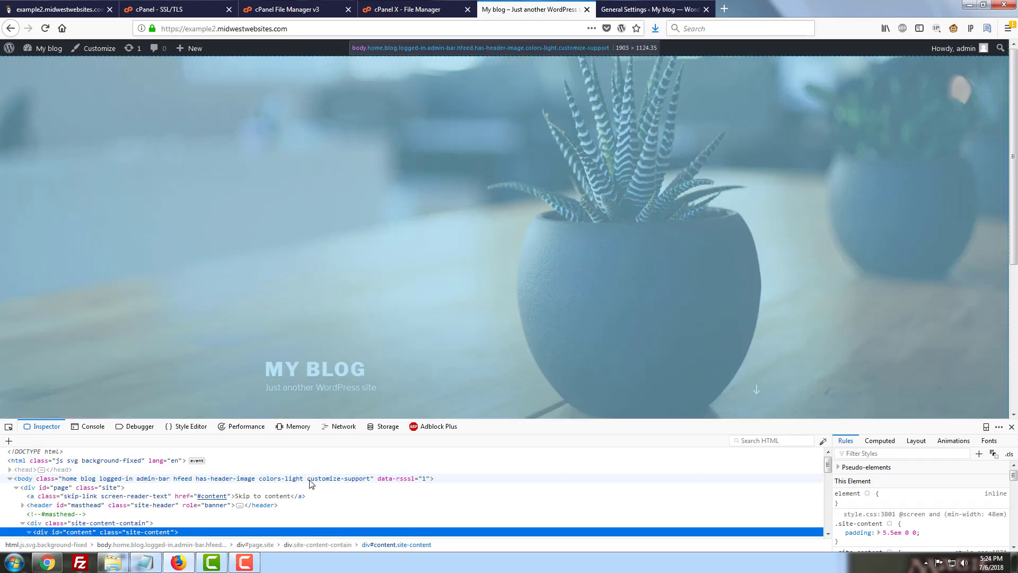
scroll(308, 503, down, 6)
scroll(307, 504, down, 4)
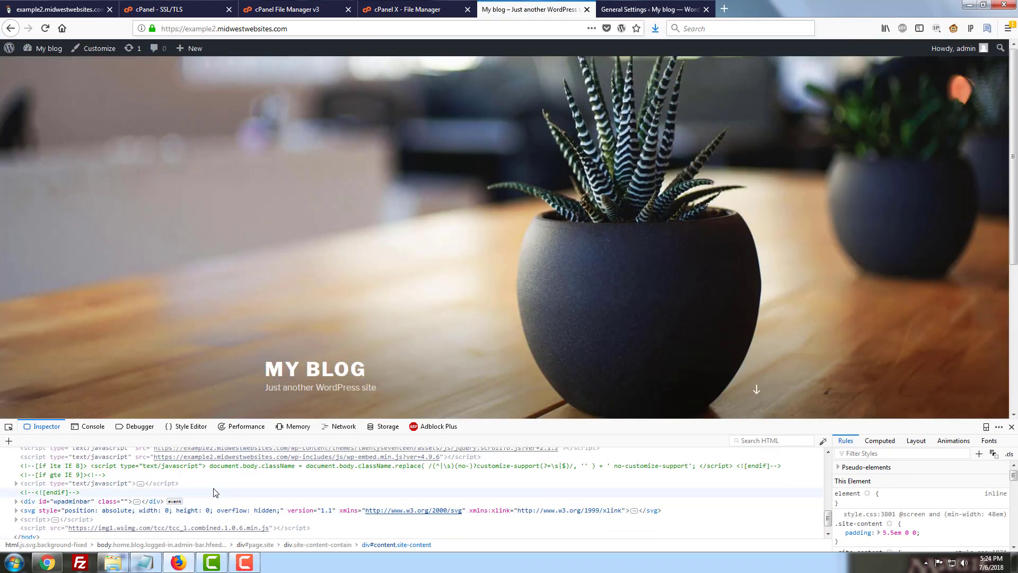
scroll(171, 495, up, 3)
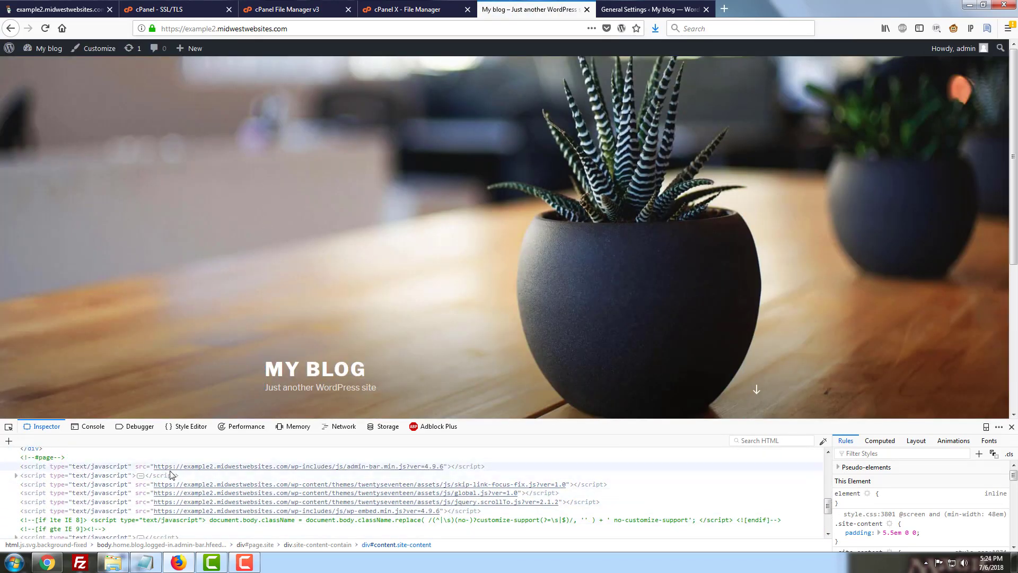